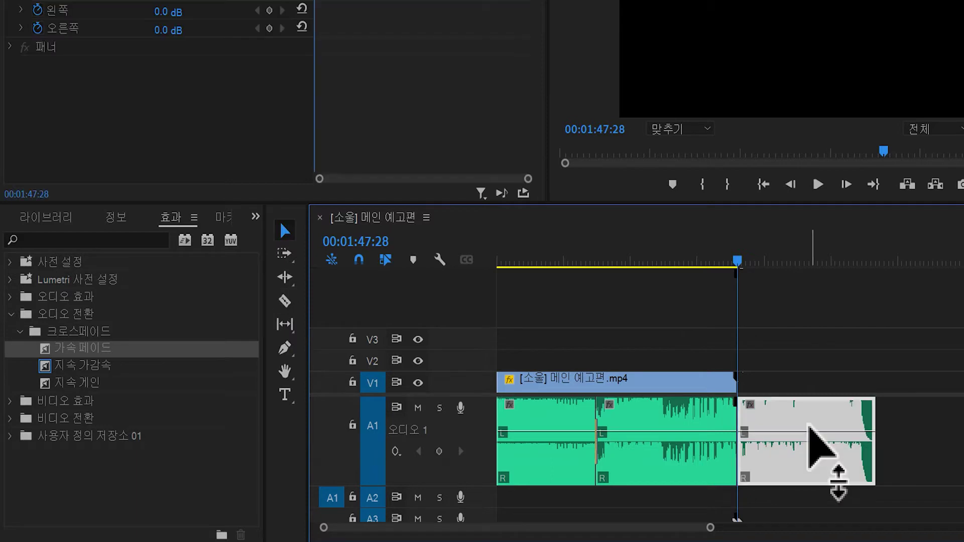
- Delete the leftover music clip past the video's end on A1 and play back the ending from 00:01:42:26
{"action": "key", "text": "Delete"}
{"action": "left_click", "coordinate": [727, 261]}
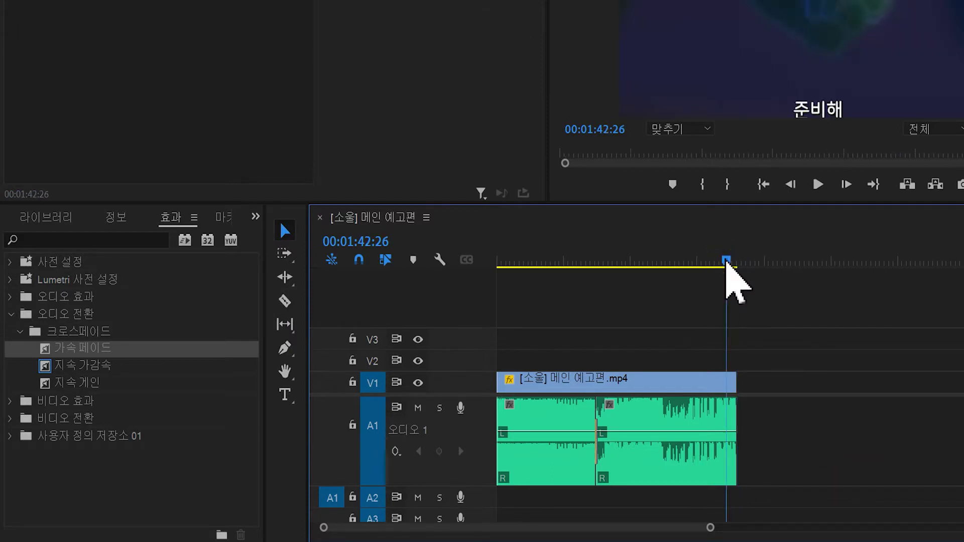
{"action": "key", "text": "space"}
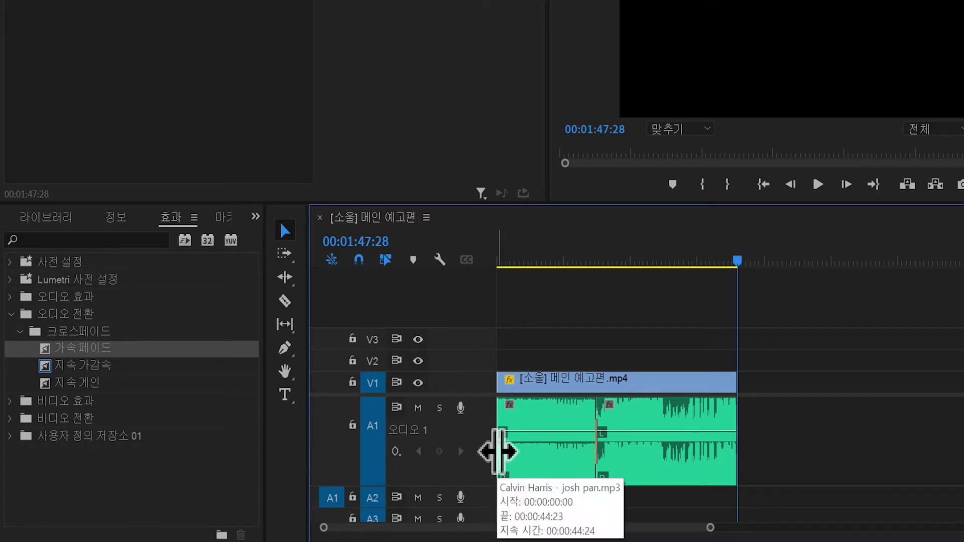
- Return the playhead to the sequence start and bring up the 효과 (Effects) panel
{"action": "key", "text": "Home"}
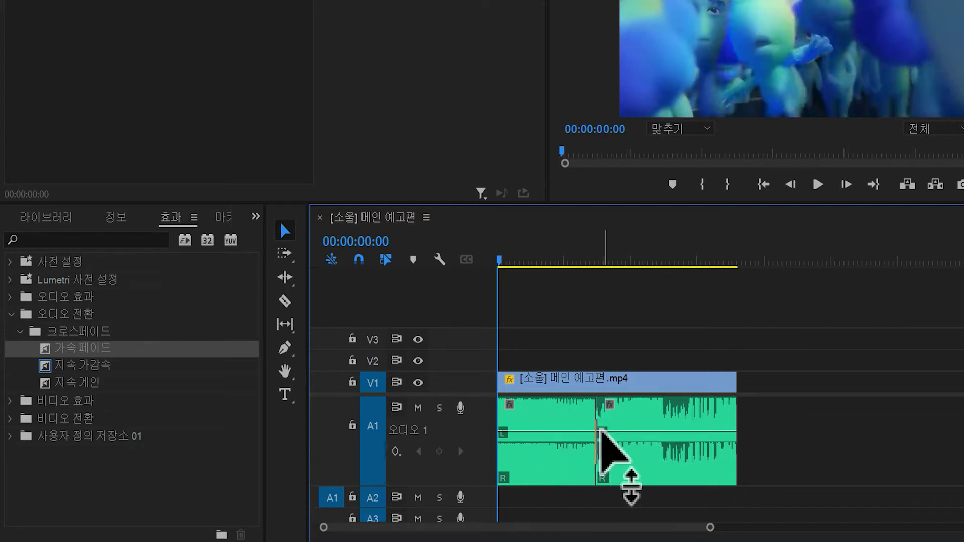
{"action": "mouse_move", "coordinate": [601, 430]}
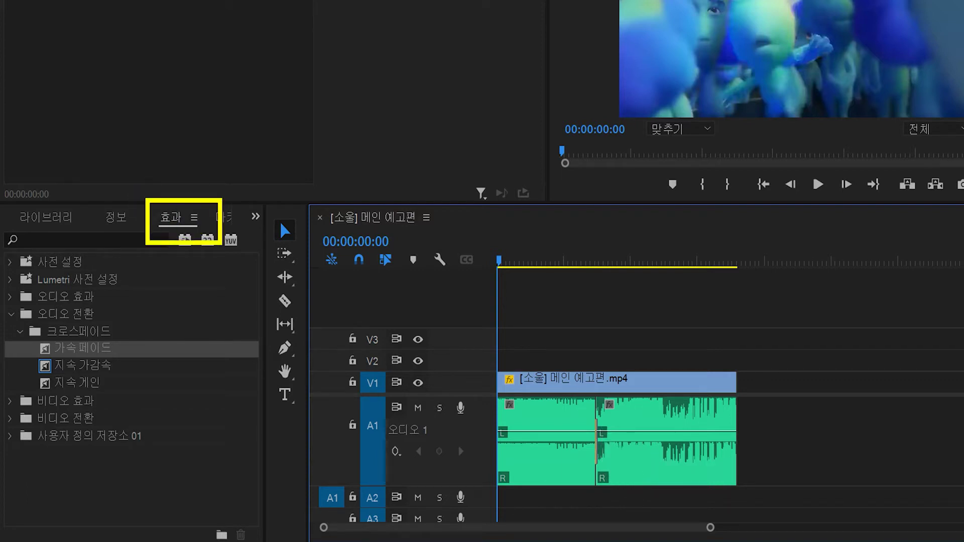
{"action": "left_click", "coordinate": [256, 217]}
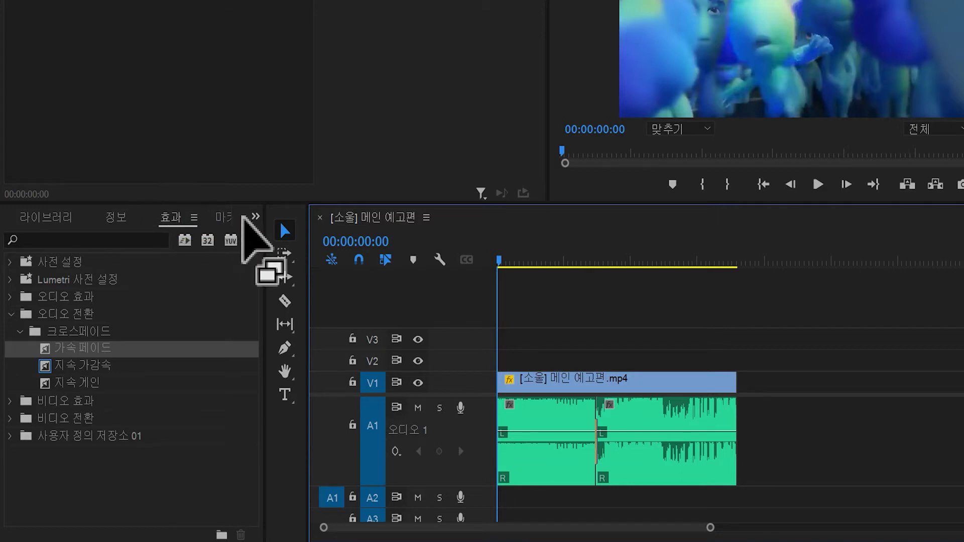
{"action": "left_click", "coordinate": [271, 239]}
{"action": "left_click", "coordinate": [256, 216]}
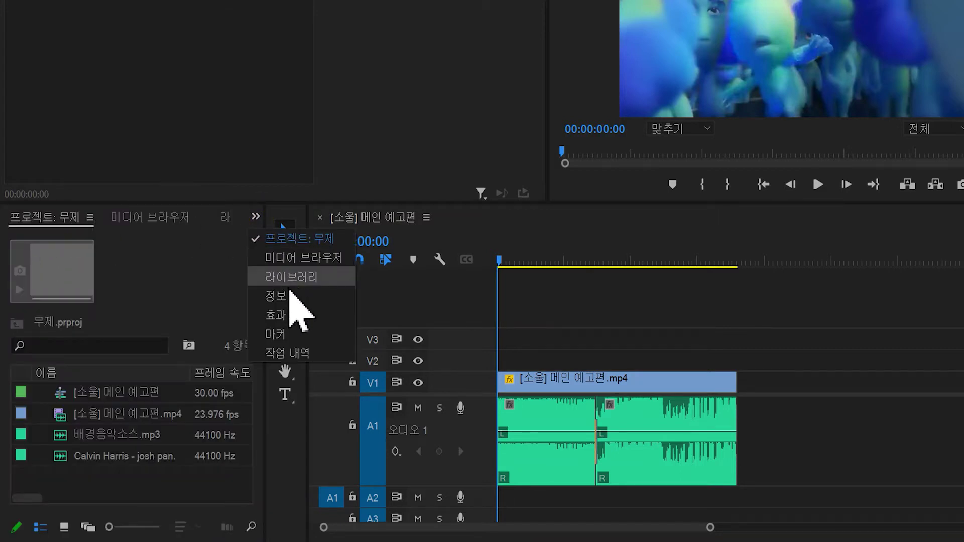
{"action": "left_click", "coordinate": [287, 315]}
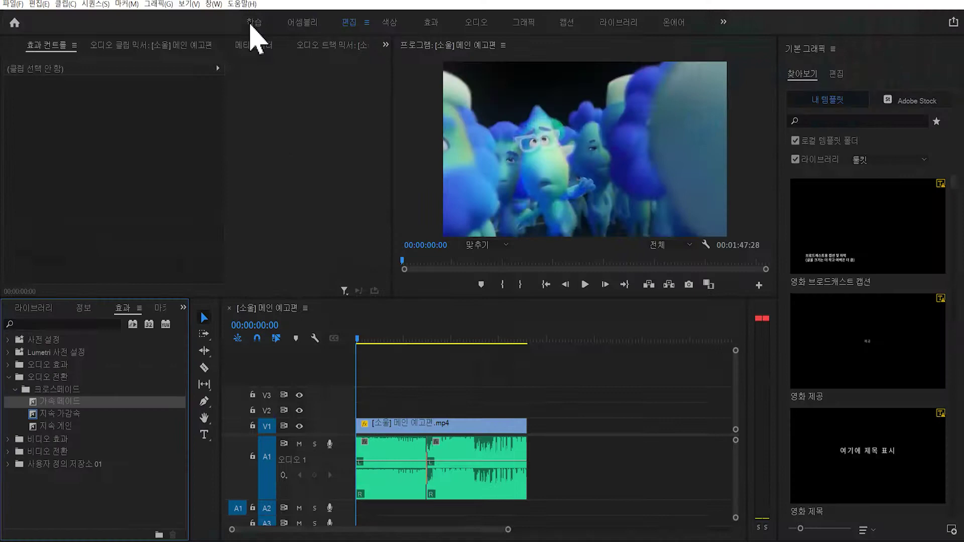
{"action": "left_click", "coordinate": [214, 4]}
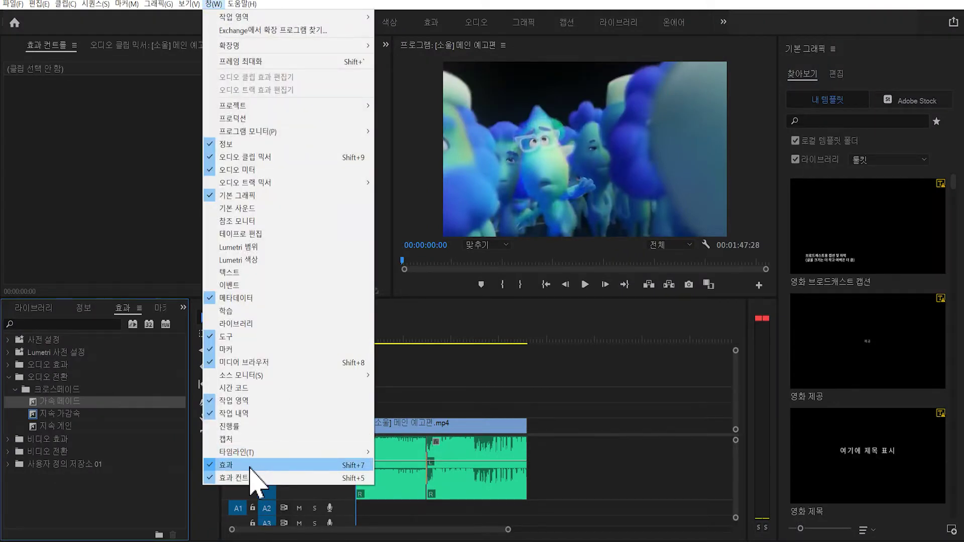
{"action": "left_click", "coordinate": [251, 502]}
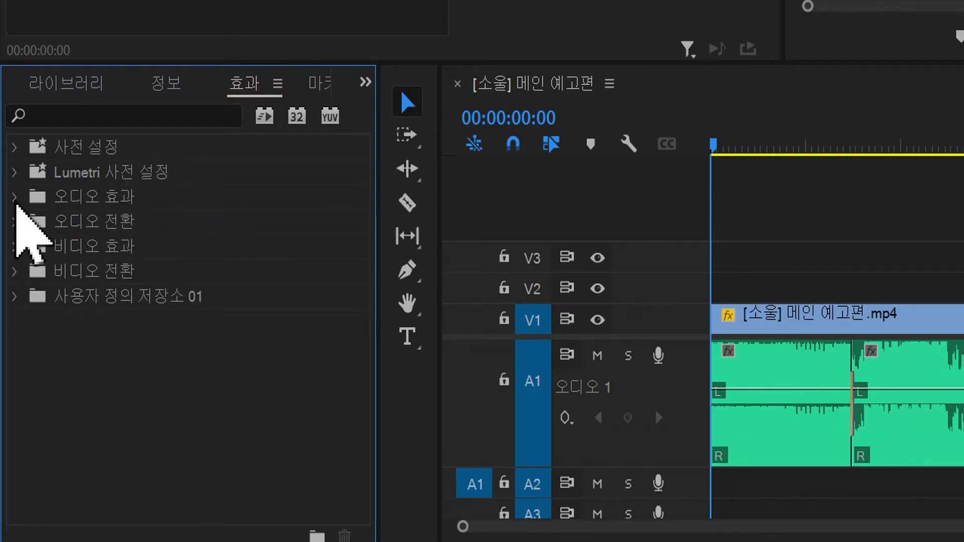
- Look into the 오디오 효과 folder, then expand 오디오 전환 and its 크로스페이드 folder in the effects list
{"action": "left_click", "coordinate": [15, 197]}
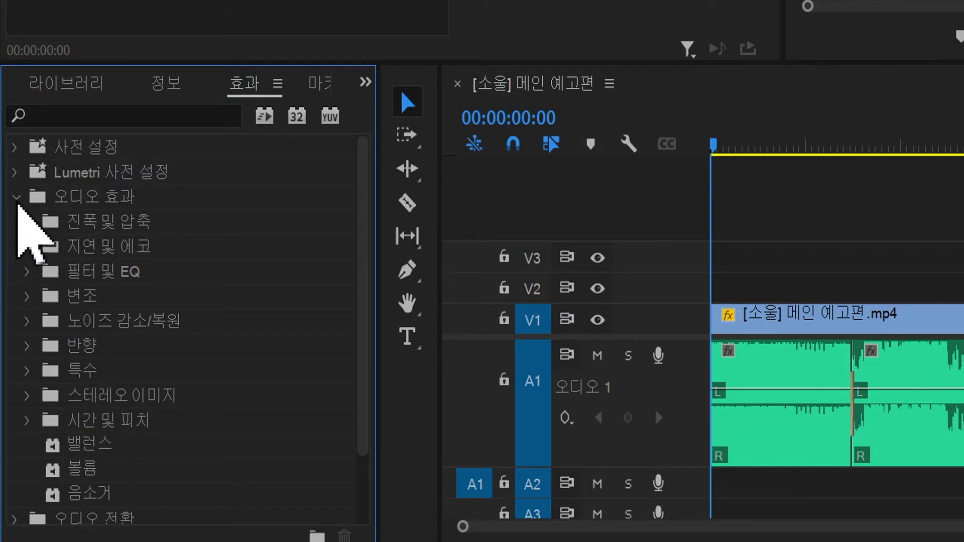
{"action": "left_click", "coordinate": [17, 197]}
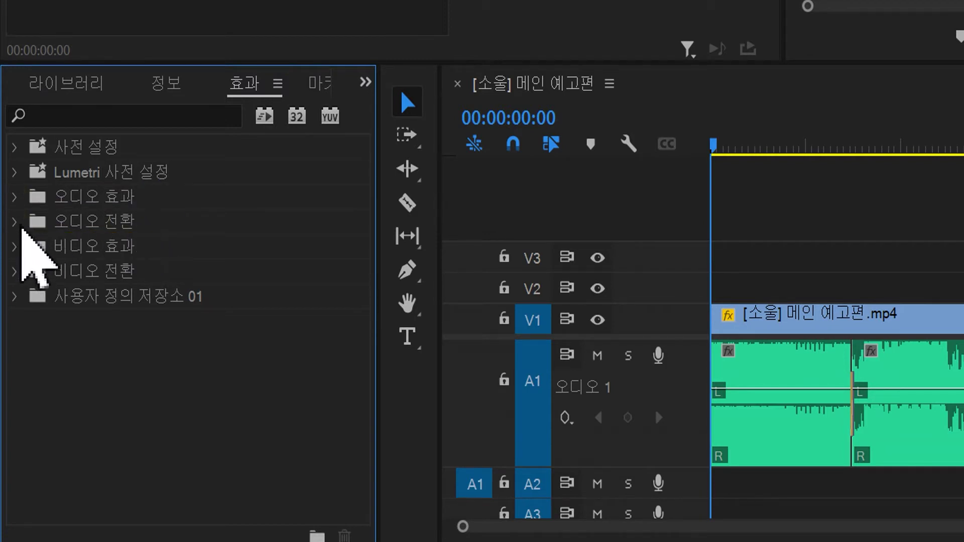
{"action": "left_click", "coordinate": [14, 224]}
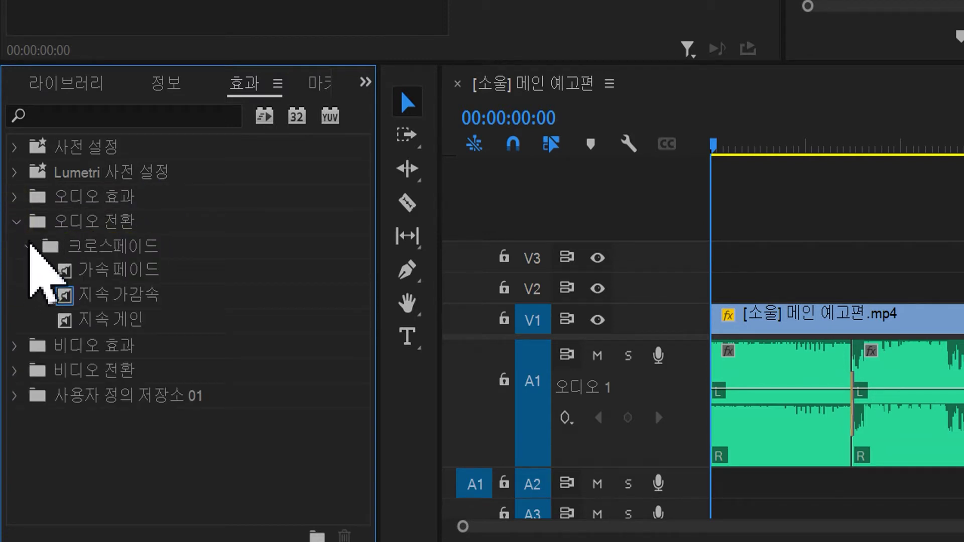
{"action": "left_click", "coordinate": [30, 247]}
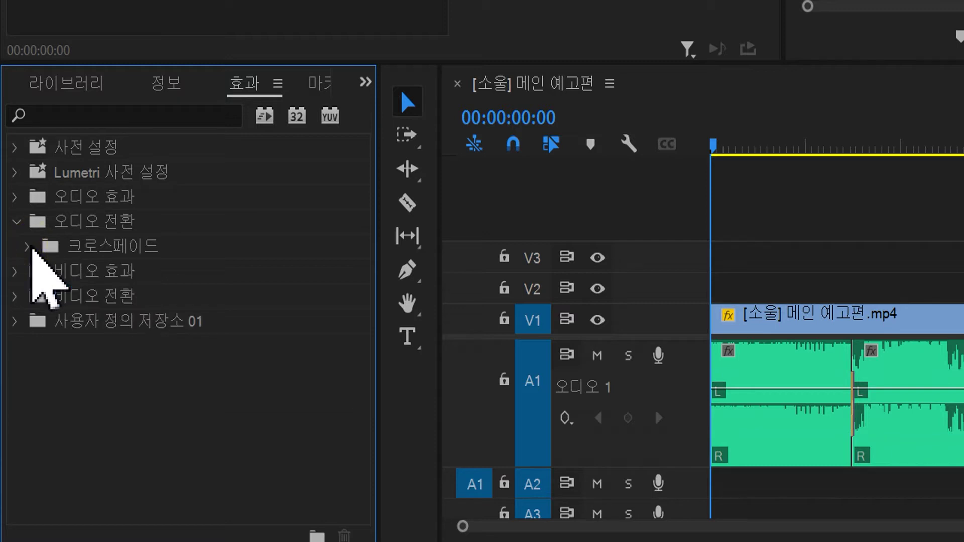
{"action": "left_click", "coordinate": [32, 248]}
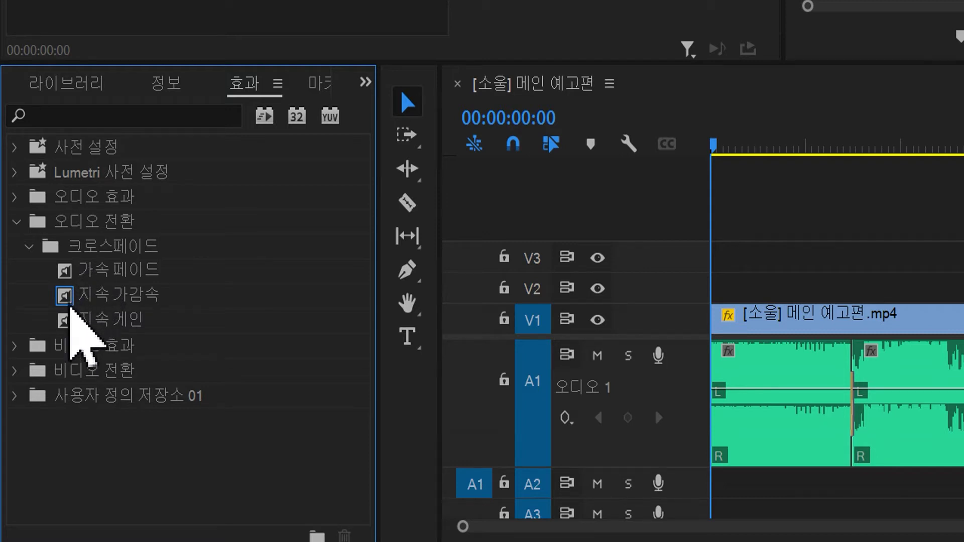
{"action": "left_click", "coordinate": [69, 305]}
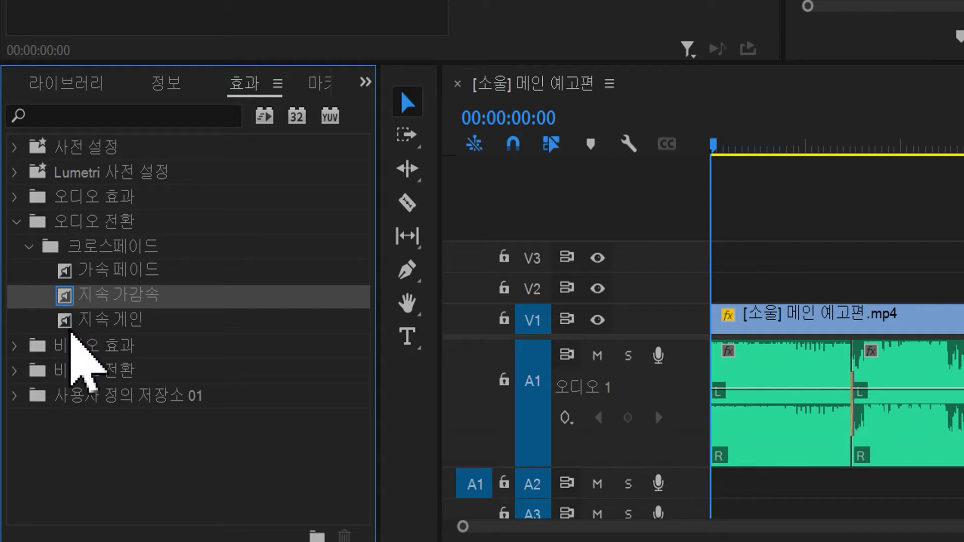
{"action": "left_click", "coordinate": [72, 322]}
{"action": "left_click", "coordinate": [70, 299]}
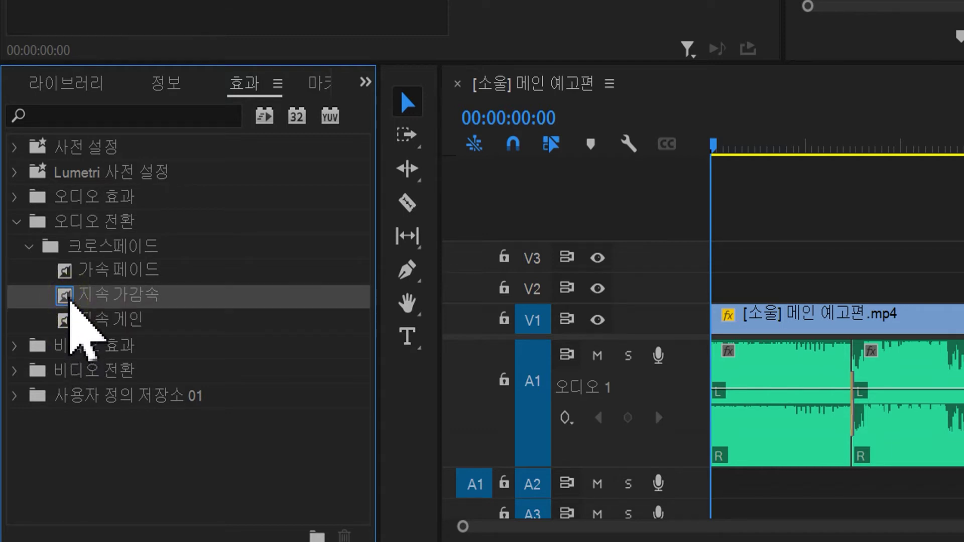
{"action": "left_click", "coordinate": [70, 322]}
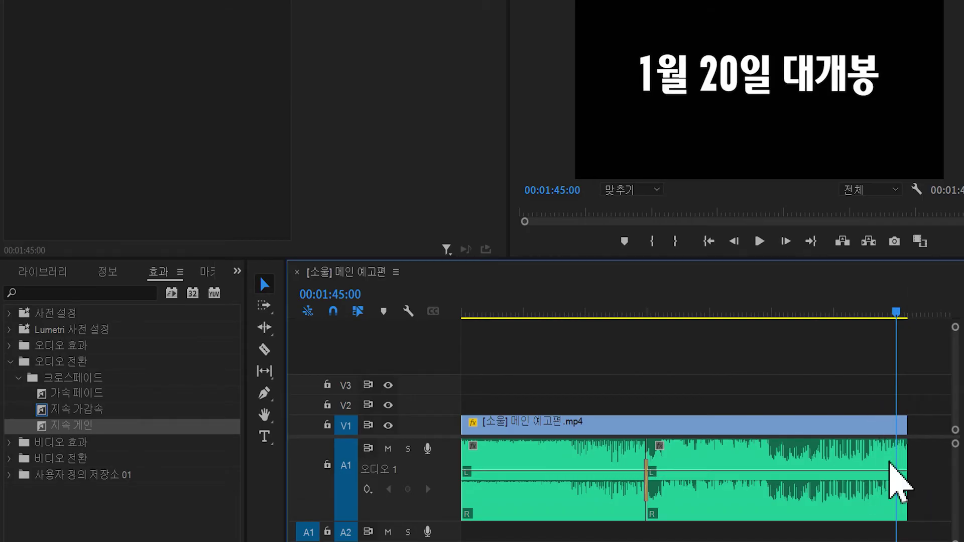
- Apply the 지속 가감속 crossfade to the end of the last music clip on A1
{"action": "left_click", "coordinate": [44, 411]}
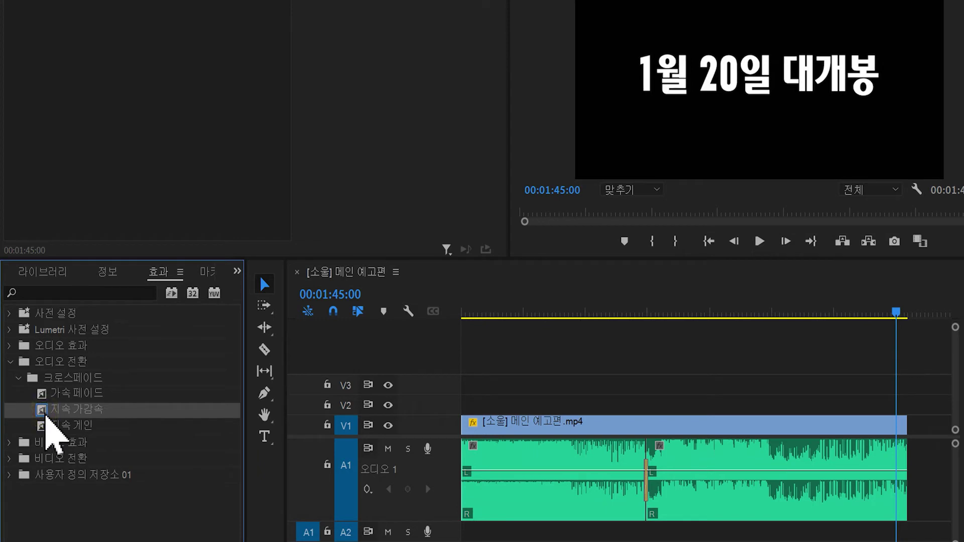
{"action": "mouse_move", "coordinate": [43, 415]}
{"action": "left_mouse_down"}
{"action": "mouse_move", "coordinate": [701, 442]}
{"action": "mouse_move", "coordinate": [887, 474]}
{"action": "mouse_move", "coordinate": [900, 466]}
{"action": "mouse_move", "coordinate": [904, 478]}
{"action": "left_mouse_up"}
{"action": "double_click", "coordinate": [905, 480]}
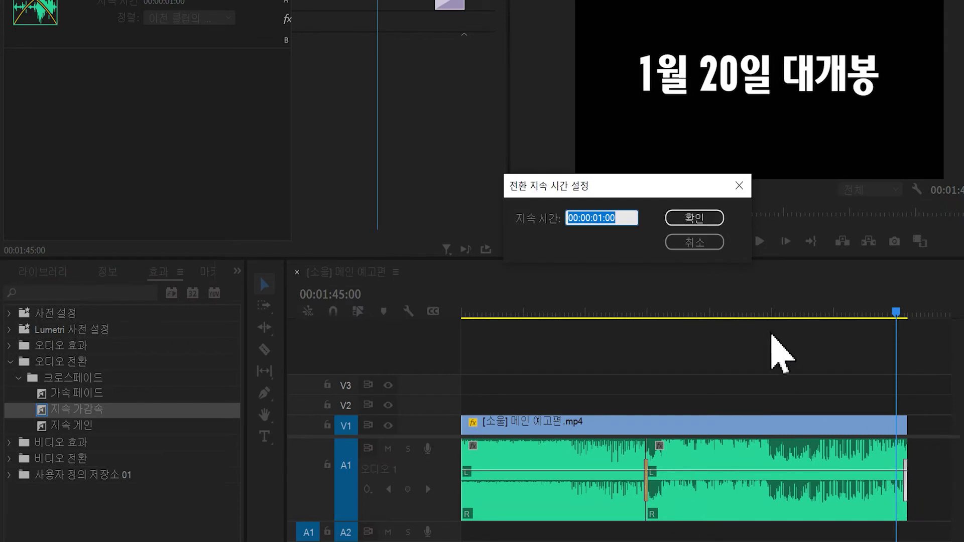
{"action": "left_click", "coordinate": [691, 243]}
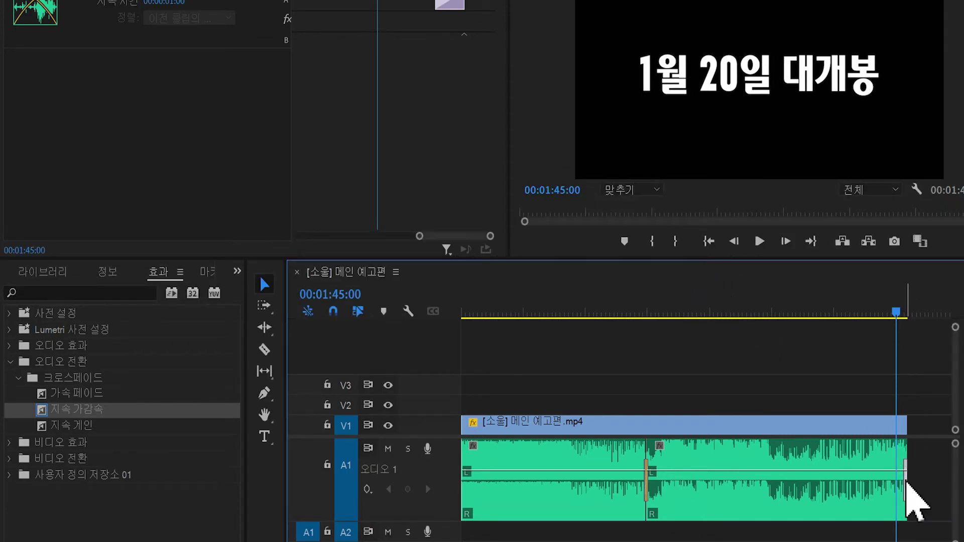
- Open the duration setting of the crossfade at the music's end and enter 00:00:03:00
{"action": "key", "text": "minus"}
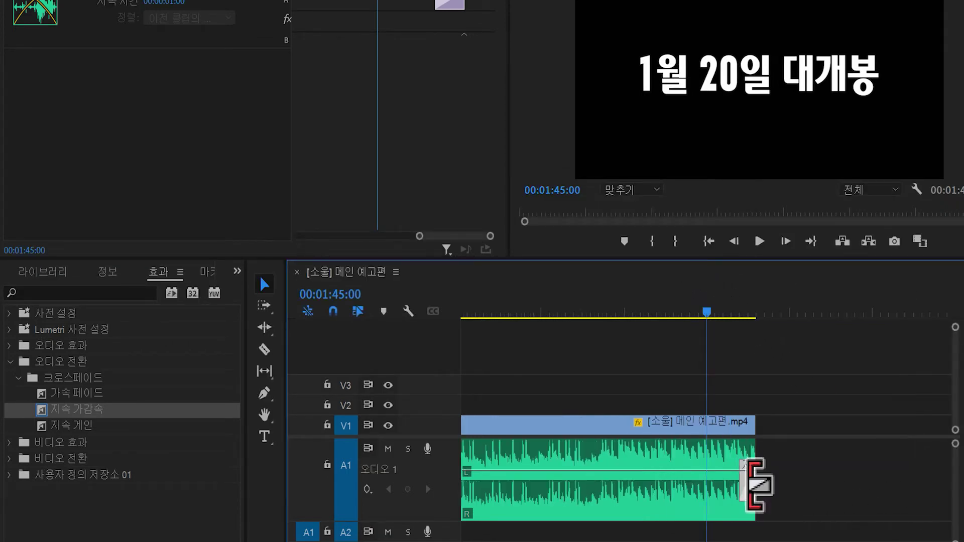
{"action": "double_click", "coordinate": [749, 498]}
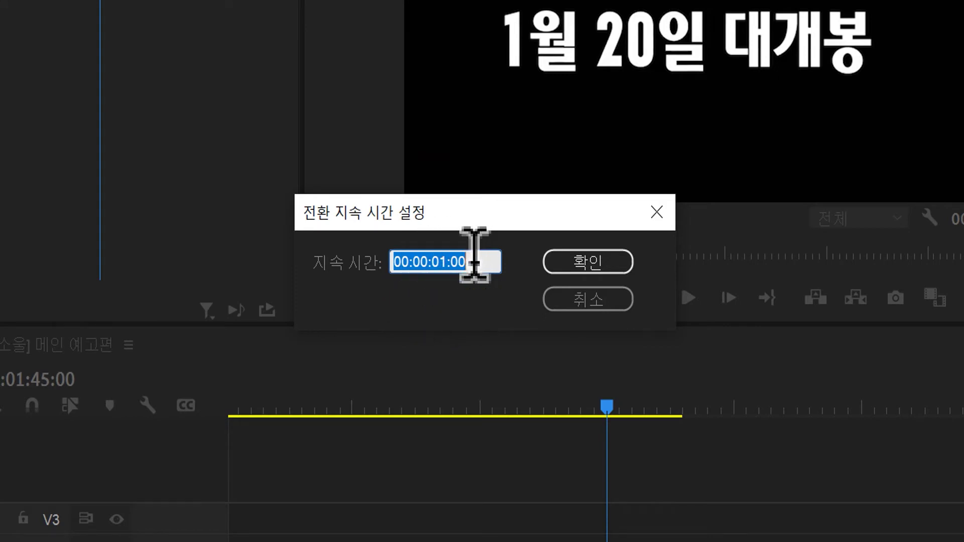
{"action": "left_click", "coordinate": [471, 259]}
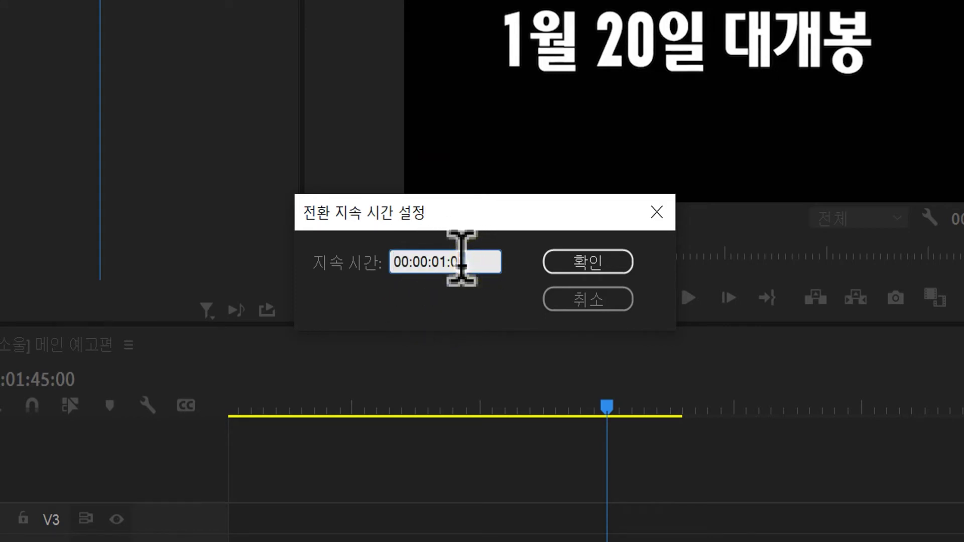
{"action": "type", "text": "3"}
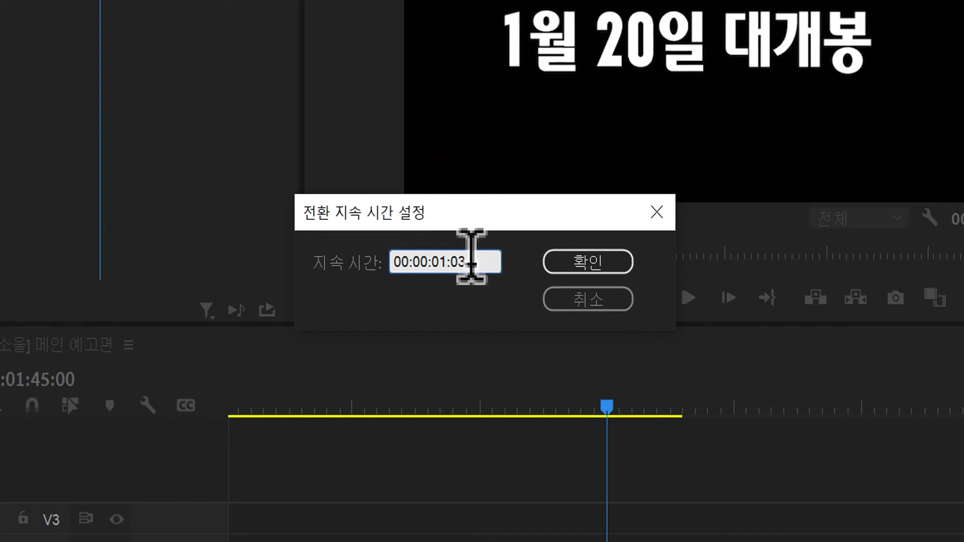
{"action": "type", "text": ":0"}
{"action": "left_click", "coordinate": [437, 263]}
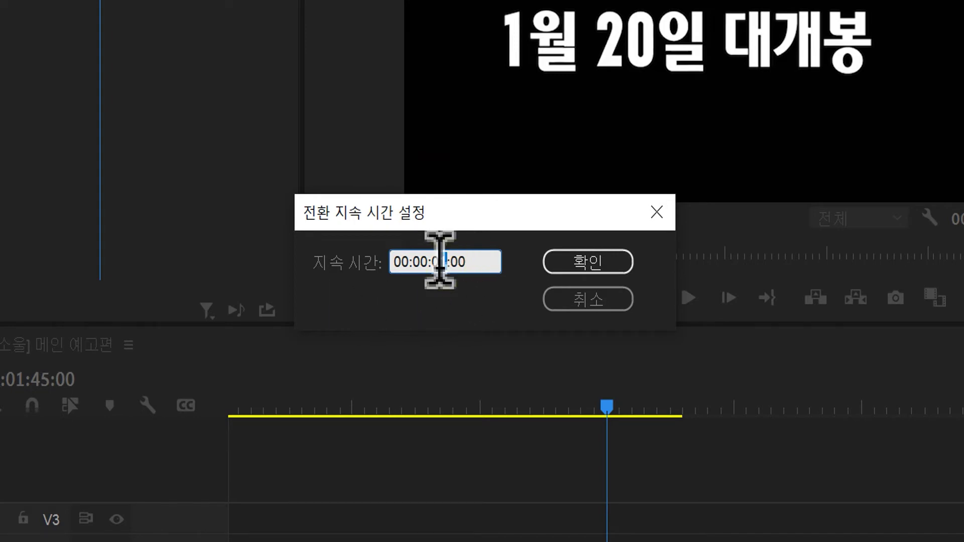
{"action": "key", "text": "BackSpace"}
{"action": "type", "text": "3"}
- Try the shorthand entries 3., 1. and 15 as the transition duration
{"action": "double_click", "coordinate": [477, 263]}
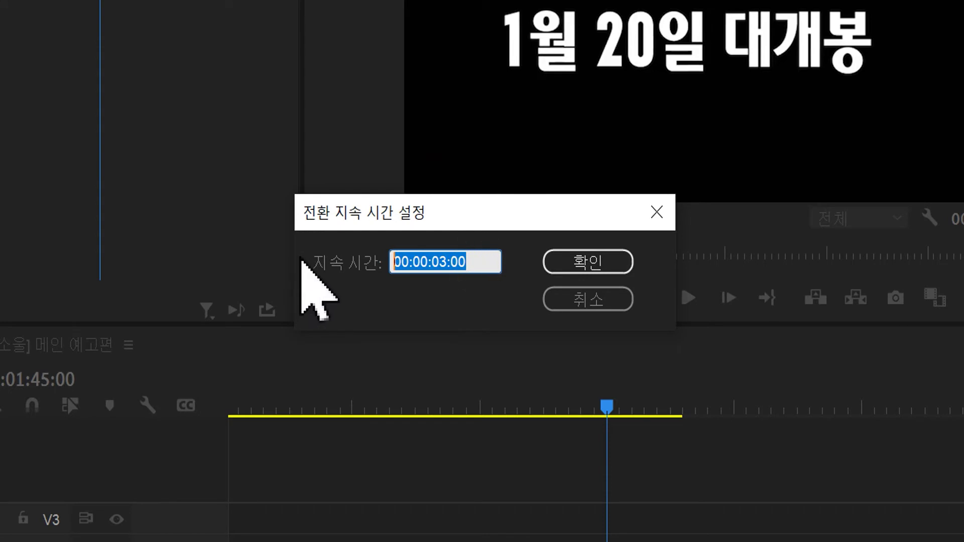
{"action": "type", "text": "3."}
{"action": "left_click_drag", "start_coordinate": [402, 262], "coordinate": [356, 252]}
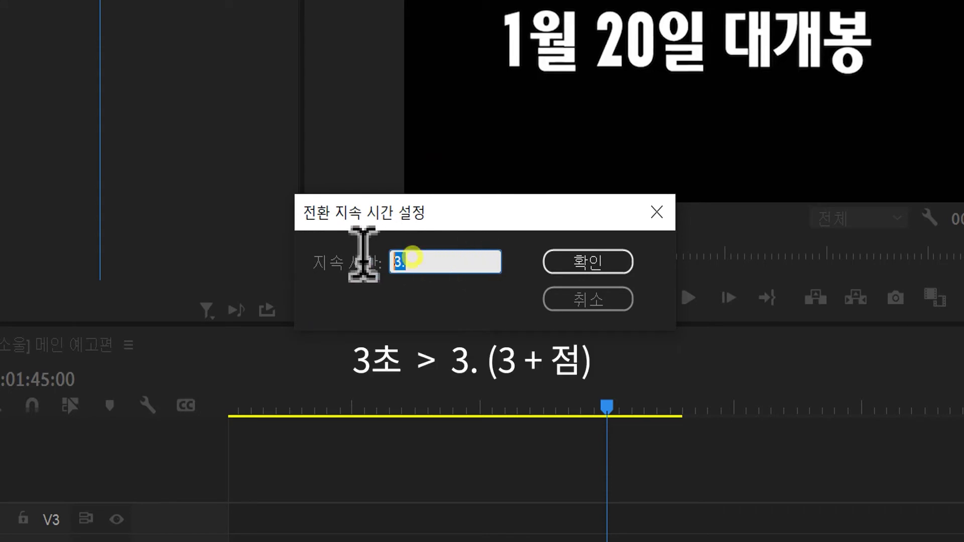
{"action": "type", "text": "1."}
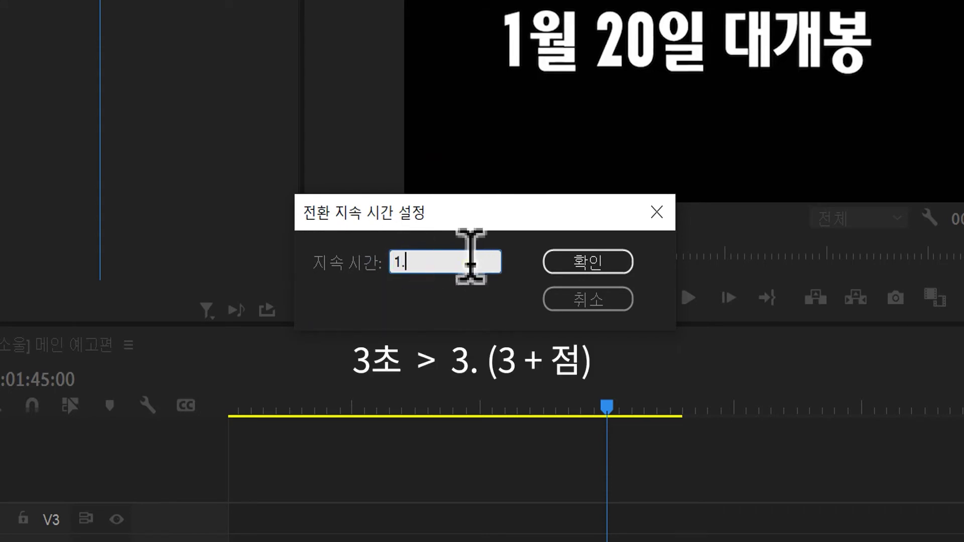
{"action": "left_click_drag", "start_coordinate": [469, 256], "coordinate": [322, 259]}
{"action": "type", "text": "15"}
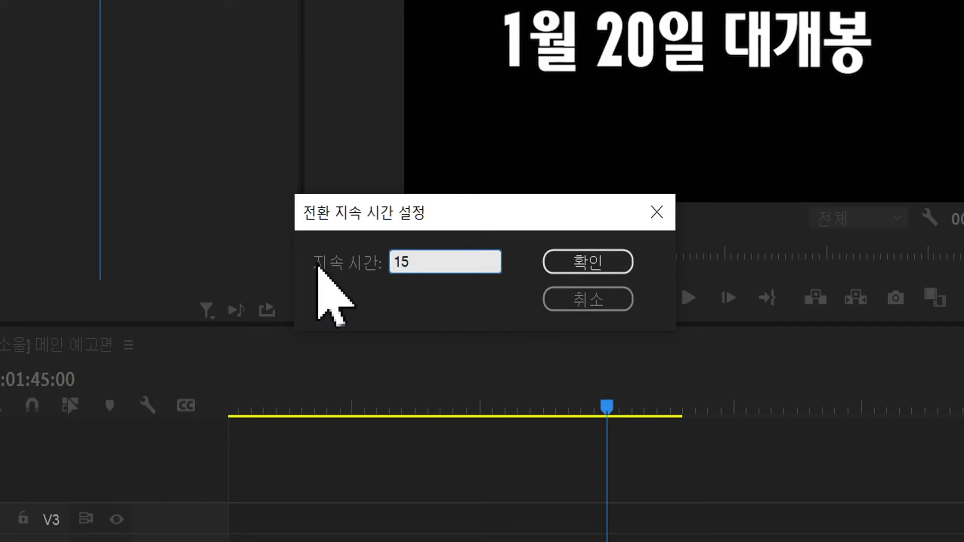
- Set the end crossfade's duration to 3 seconds using the shorthand 3. and confirm it
{"action": "key", "text": "ctrl+a"}
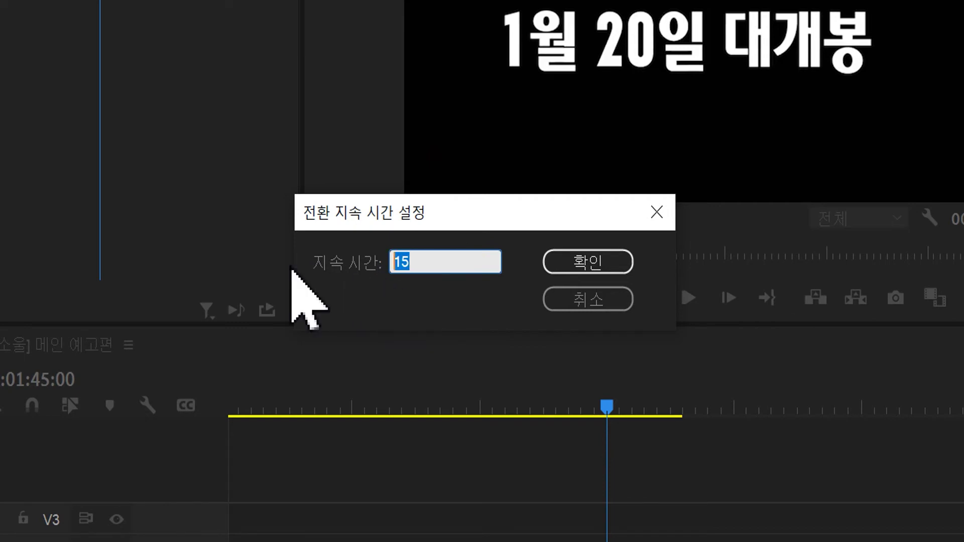
{"action": "type", "text": "3"}
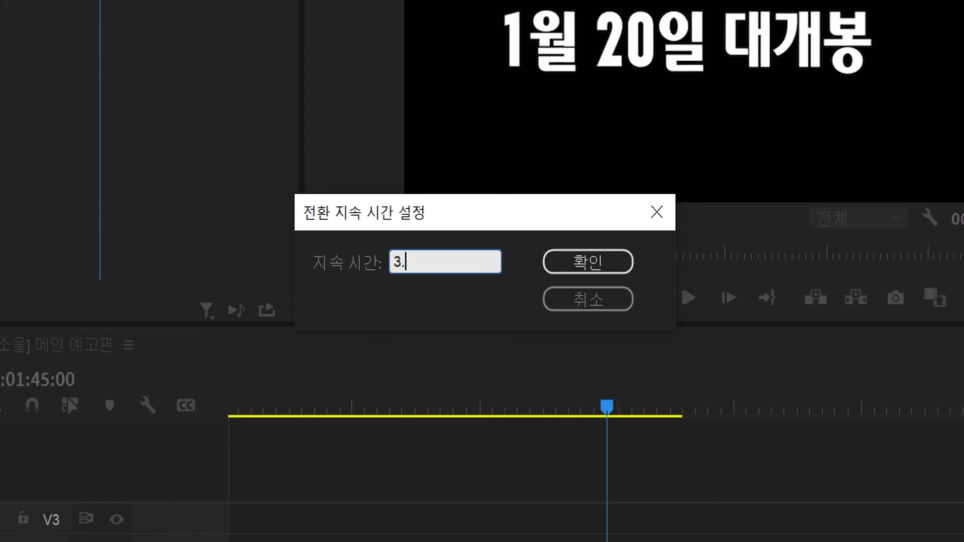
{"action": "type", "text": "."}
{"action": "left_click", "coordinate": [586, 259]}
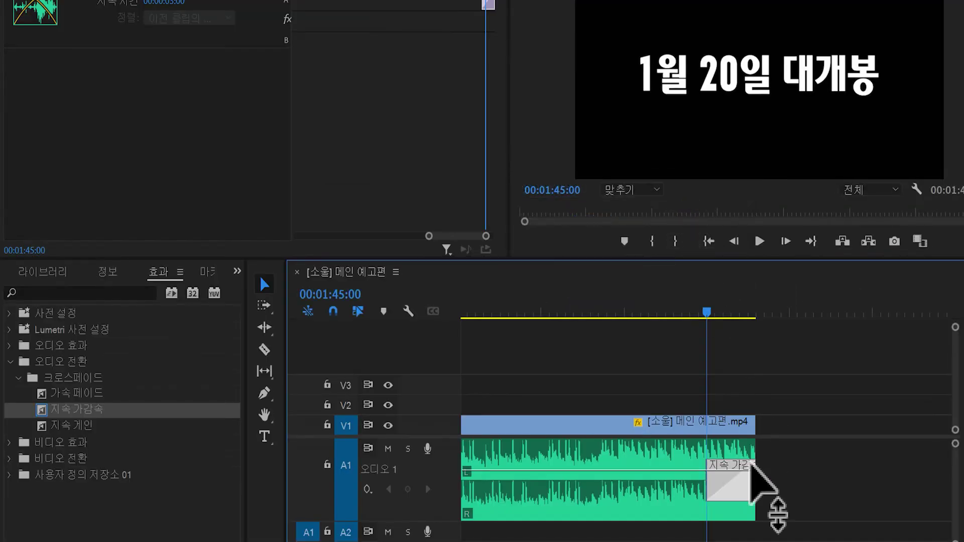
- Play back the music fade-out from 00:01:44:04 to the sequence end, and activate the Rolling Edit tool
{"action": "left_click_drag", "start_coordinate": [708, 316], "coordinate": [695, 319]}
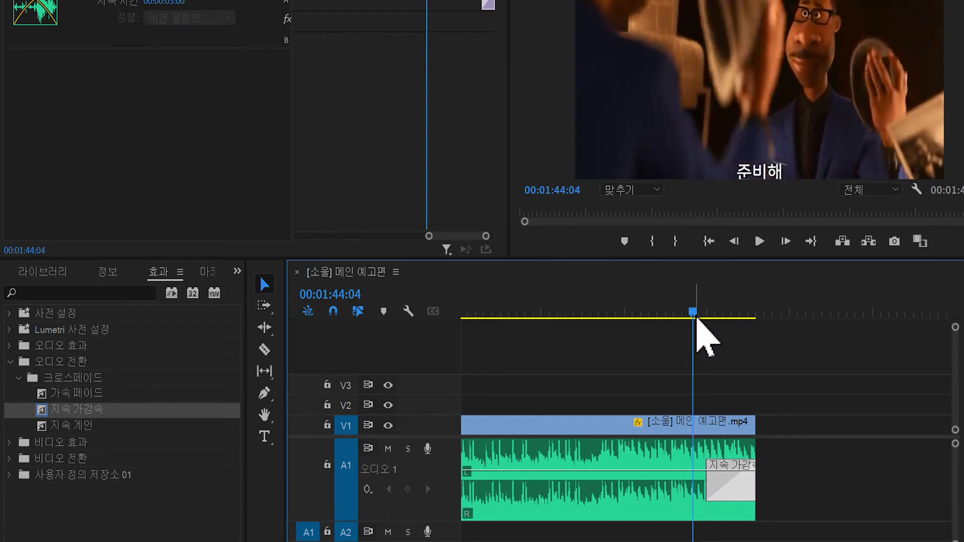
{"action": "key", "text": "space"}
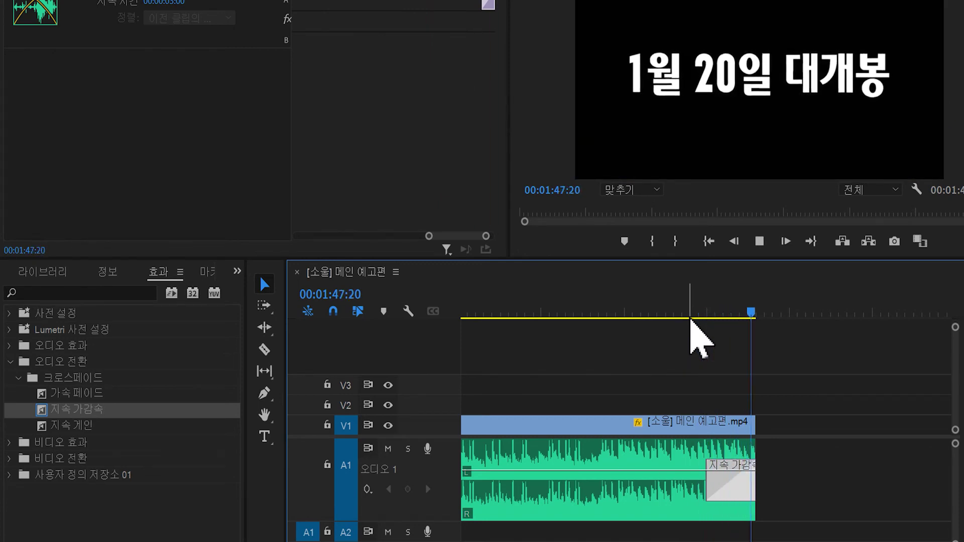
{"action": "key", "text": "n"}
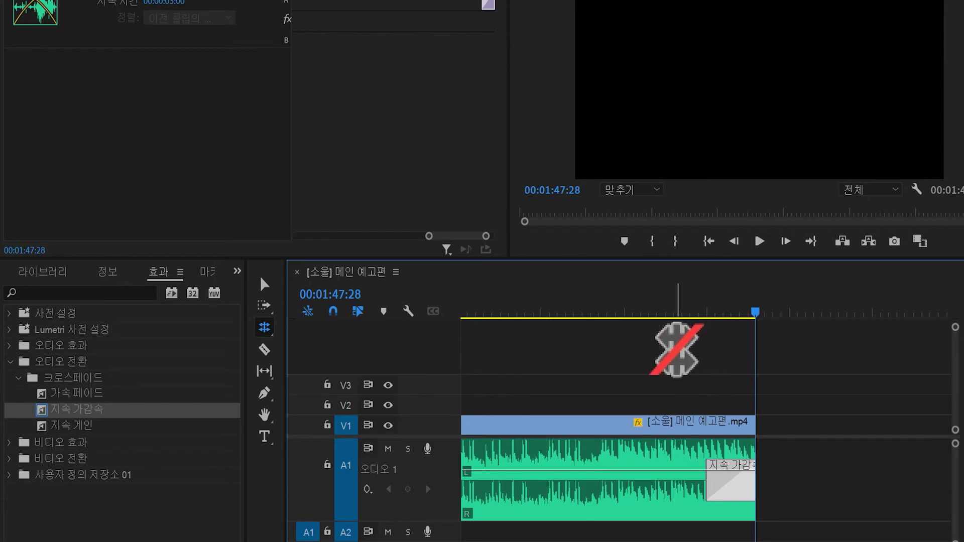
- Switch to the Selection tool, replace the music's end transition with 지속 게인 and play back the fade-out
{"action": "left_click", "coordinate": [265, 284]}
{"action": "left_click", "coordinate": [741, 480]}
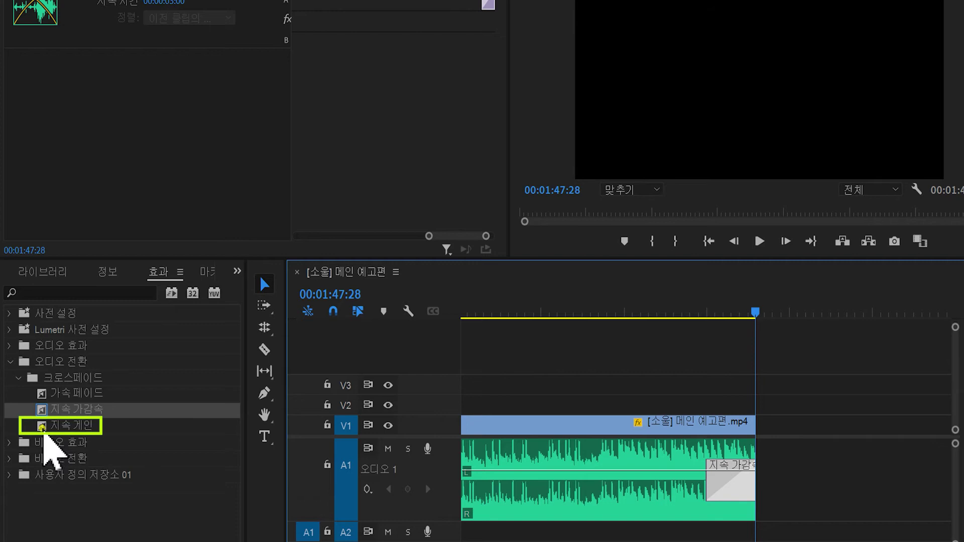
{"action": "left_click_drag", "start_coordinate": [45, 433], "coordinate": [730, 485]}
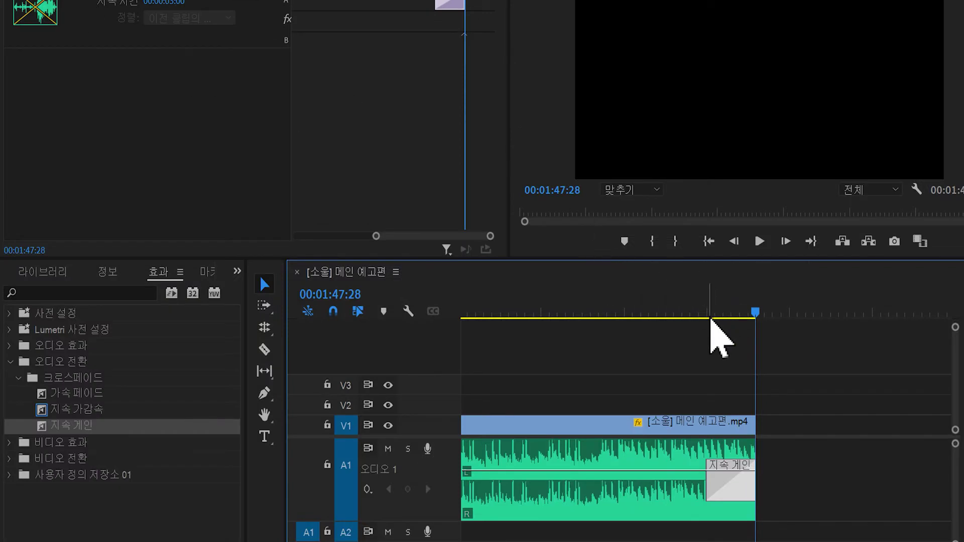
{"action": "left_click", "coordinate": [693, 314]}
{"action": "key", "text": "space"}
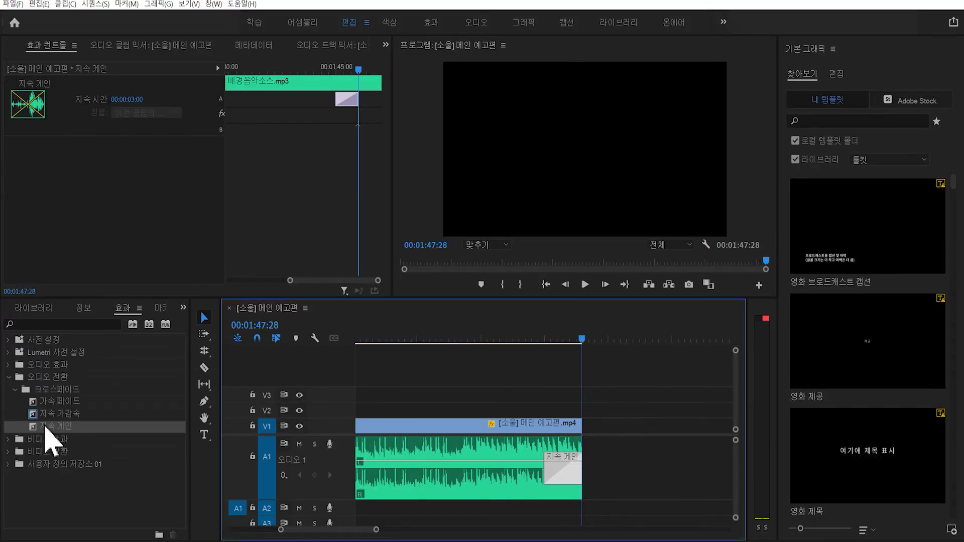
- Apply the 지속 게인 crossfade over the 지속 가감속 transition at the music's end and listen to the ending again
{"action": "left_click", "coordinate": [60, 413]}
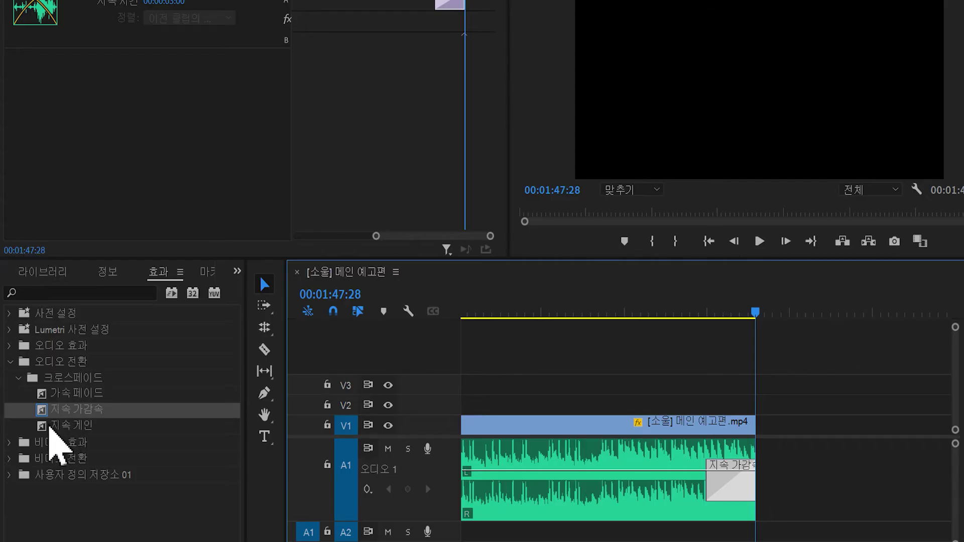
{"action": "left_click_drag", "start_coordinate": [48, 427], "coordinate": [728, 477]}
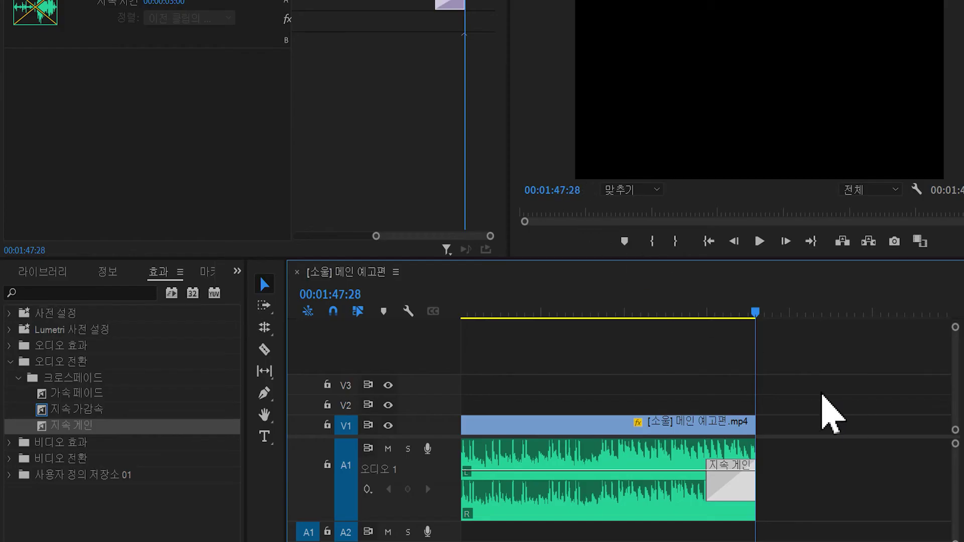
{"action": "left_click", "coordinate": [707, 313]}
{"action": "key", "text": "space"}
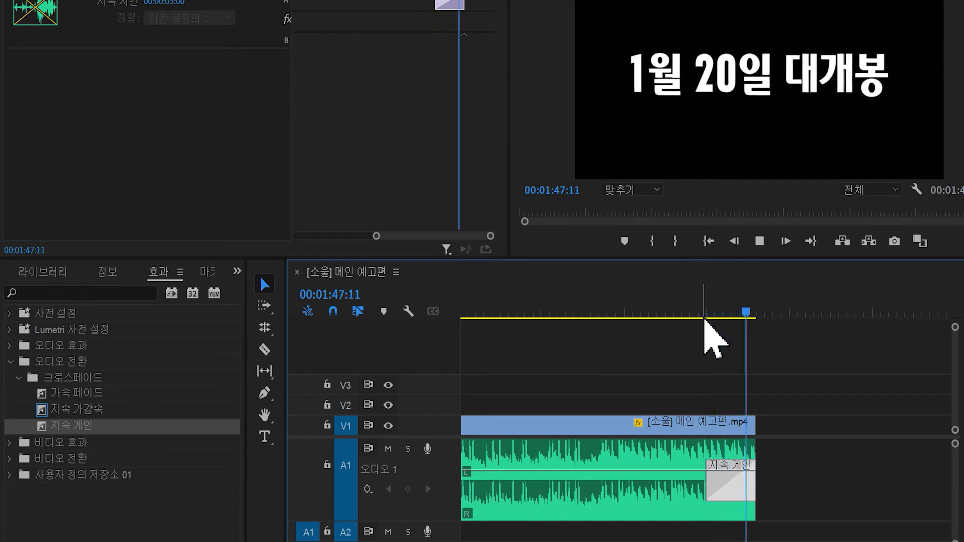
- Replace the transition at the music's end with the 가속 페이드 crossfade and play back the ending
{"action": "left_click_drag", "start_coordinate": [42, 394], "coordinate": [736, 490]}
{"action": "left_click_drag", "start_coordinate": [728, 307], "coordinate": [669, 335]}
{"action": "key", "text": "space"}
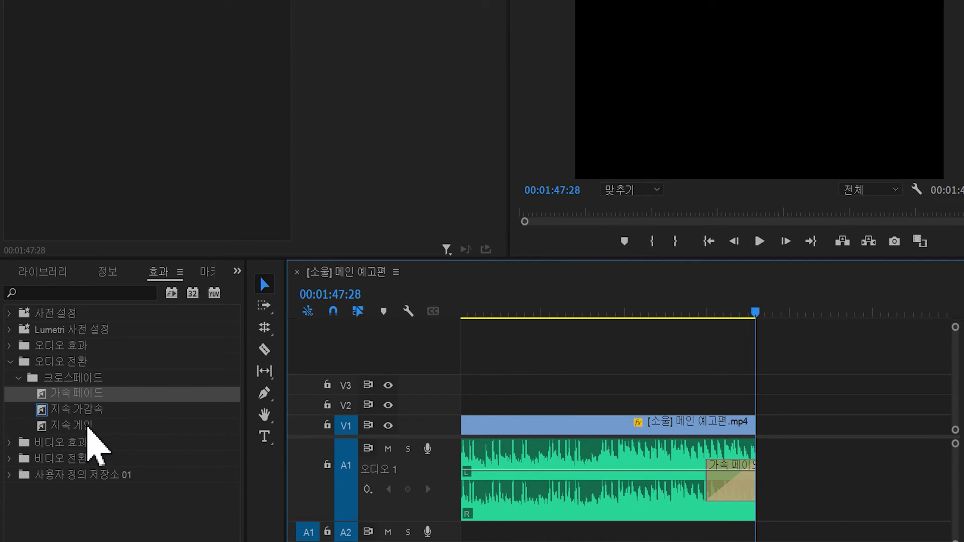
- Add a 지속 게인 crossfade at the very start of the first music clip, opening and cancelling its duration setting
{"action": "left_click", "coordinate": [473, 312]}
{"action": "key", "text": "minus"}
{"action": "key", "text": "minus"}
{"action": "key", "text": "minus"}
{"action": "key", "text": "minus"}
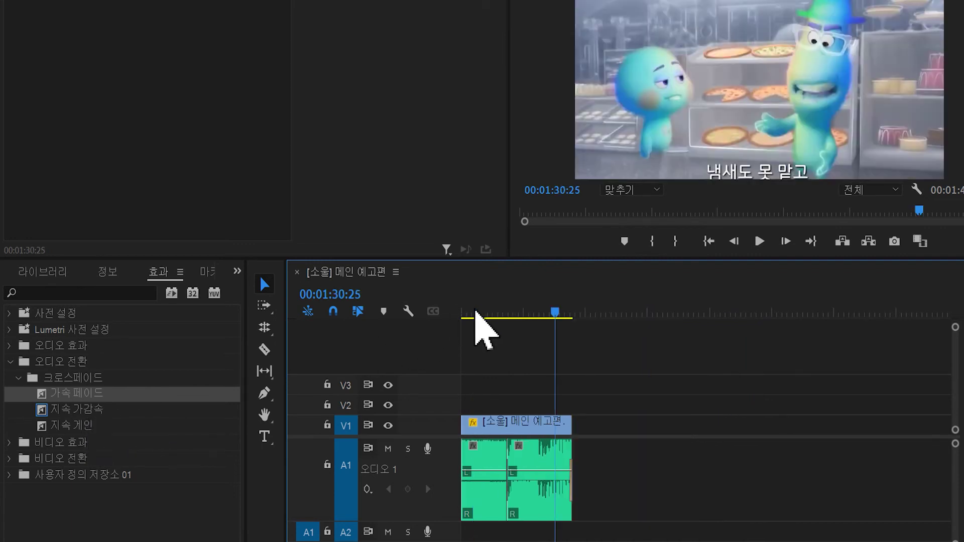
{"action": "left_click_drag", "start_coordinate": [473, 311], "coordinate": [462, 311]}
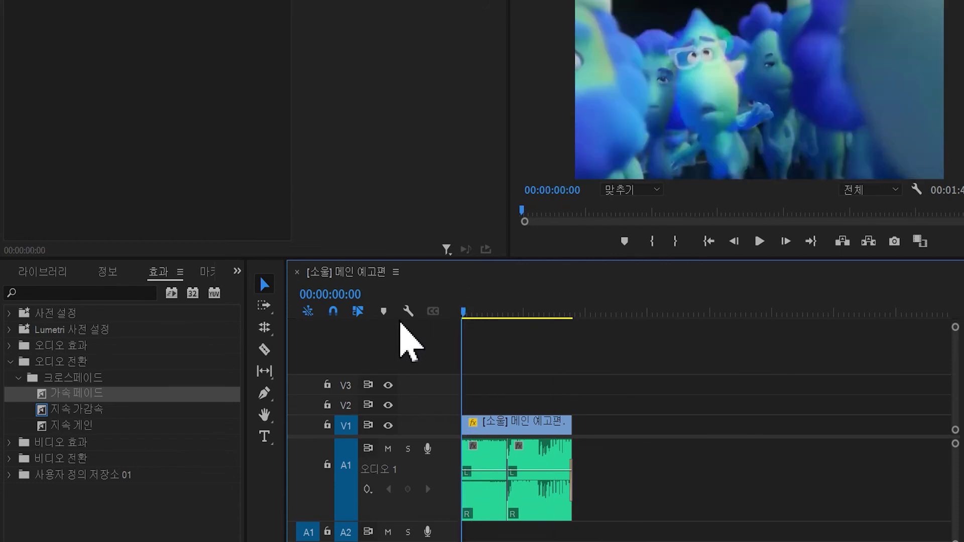
{"action": "key", "text": "backslash"}
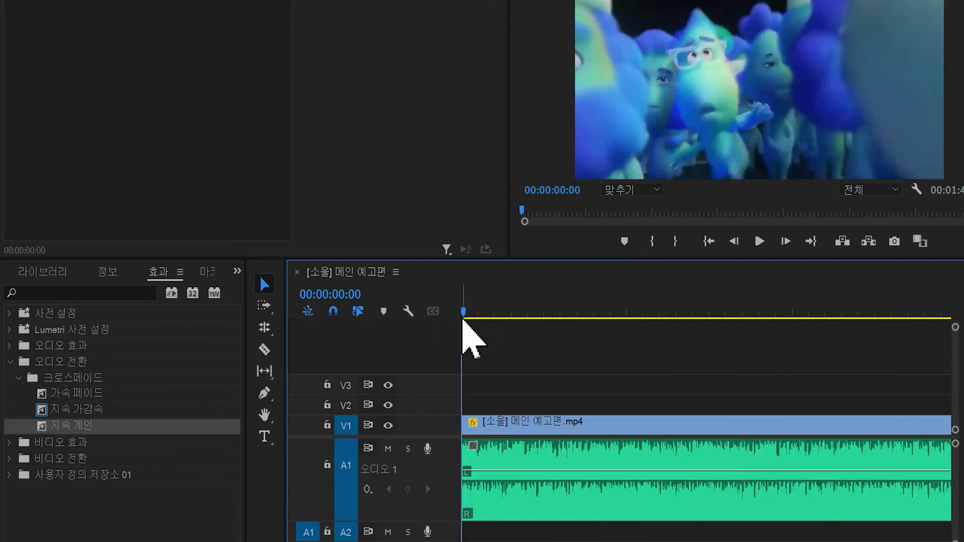
{"action": "left_click_drag", "start_coordinate": [463, 320], "coordinate": [177, 424]}
{"action": "left_click_drag", "start_coordinate": [40, 428], "coordinate": [477, 486]}
{"action": "double_click", "coordinate": [476, 486]}
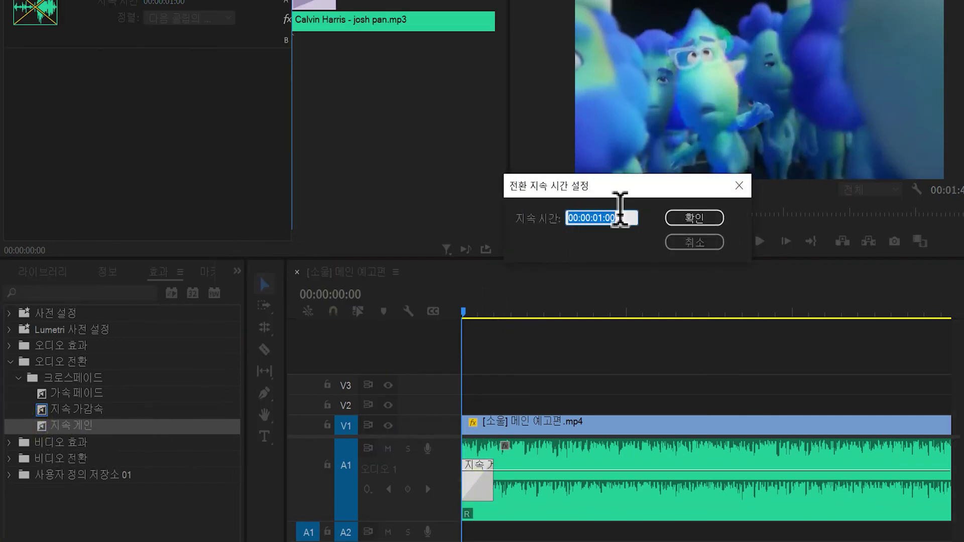
{"action": "left_click", "coordinate": [693, 243]}
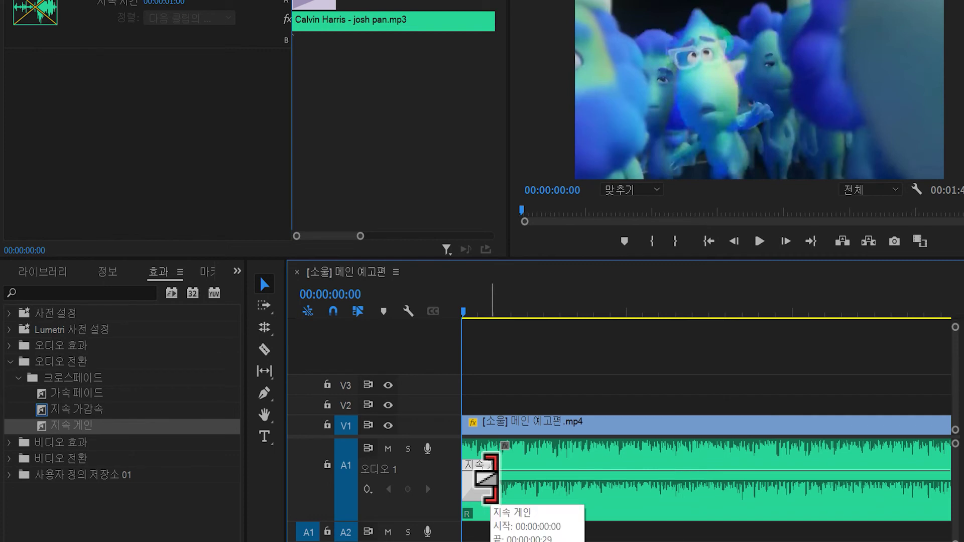
- Resize the start transition by its edge to about 18 frames, then set its duration to 1 second
{"action": "mouse_move", "coordinate": [492, 480]}
{"action": "left_mouse_down"}
{"action": "mouse_move", "coordinate": [476, 480]}
{"action": "mouse_move", "coordinate": [514, 481]}
{"action": "mouse_move", "coordinate": [473, 485]}
{"action": "left_mouse_up"}
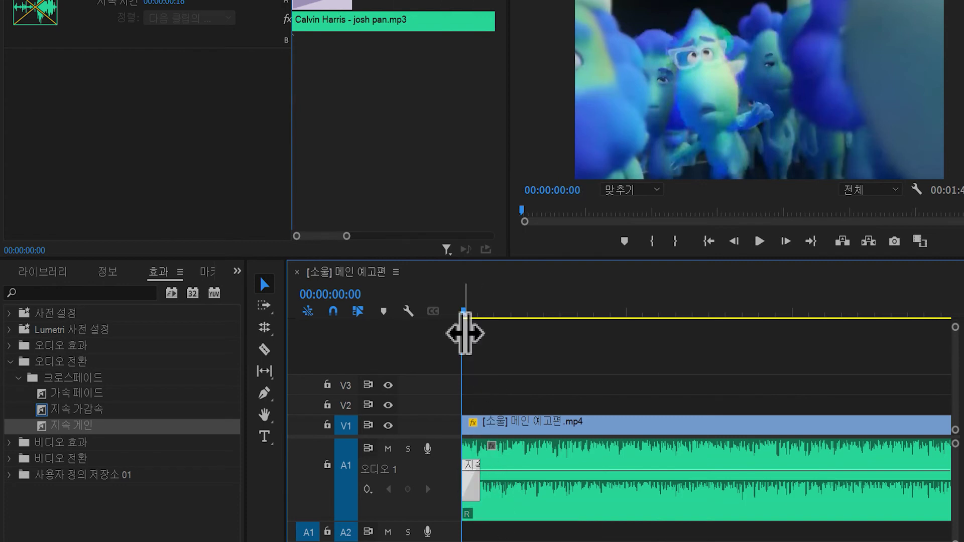
{"action": "double_click", "coordinate": [472, 482]}
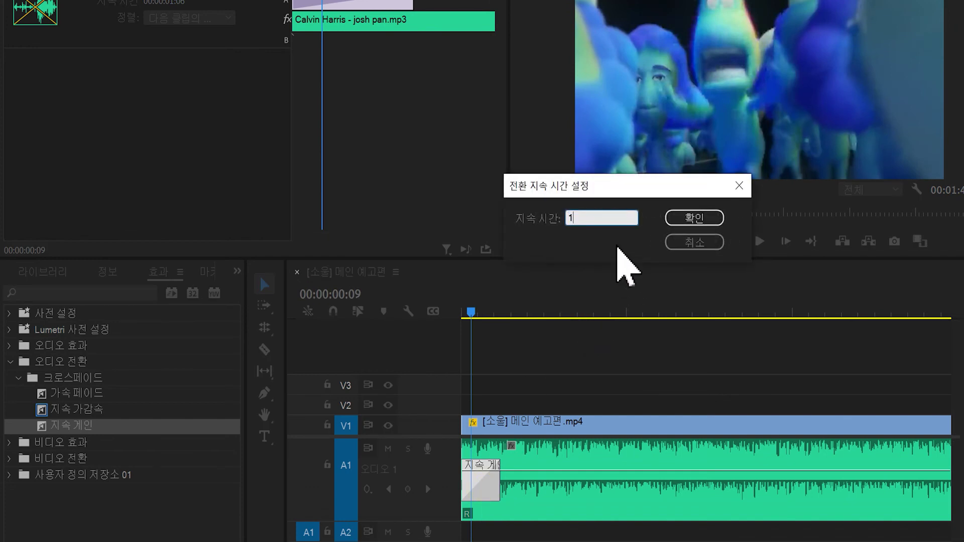
{"action": "key", "text": "Return"}
- Play back the music's fade-in from the beginning of the sequence
{"action": "key", "text": "Home"}
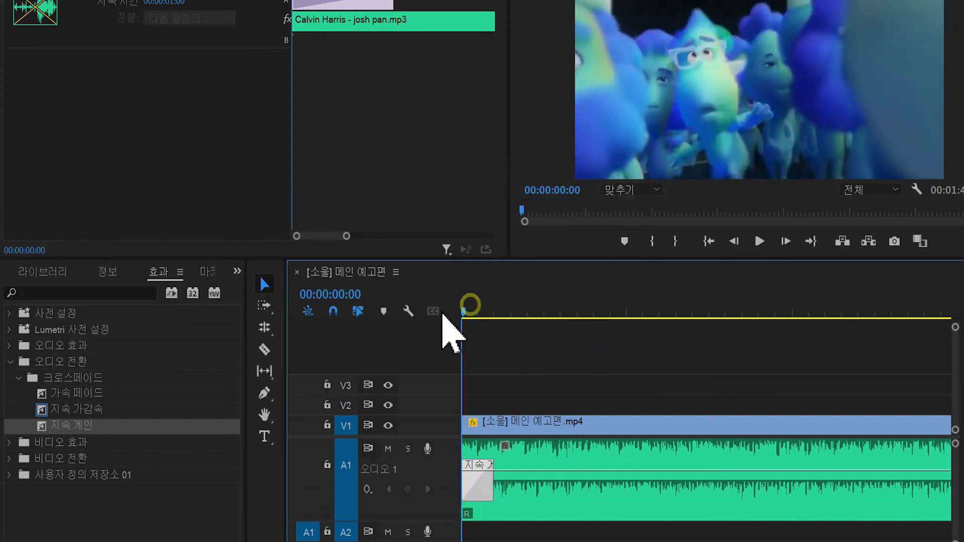
{"action": "key", "text": "space"}
{"action": "key", "text": "space"}
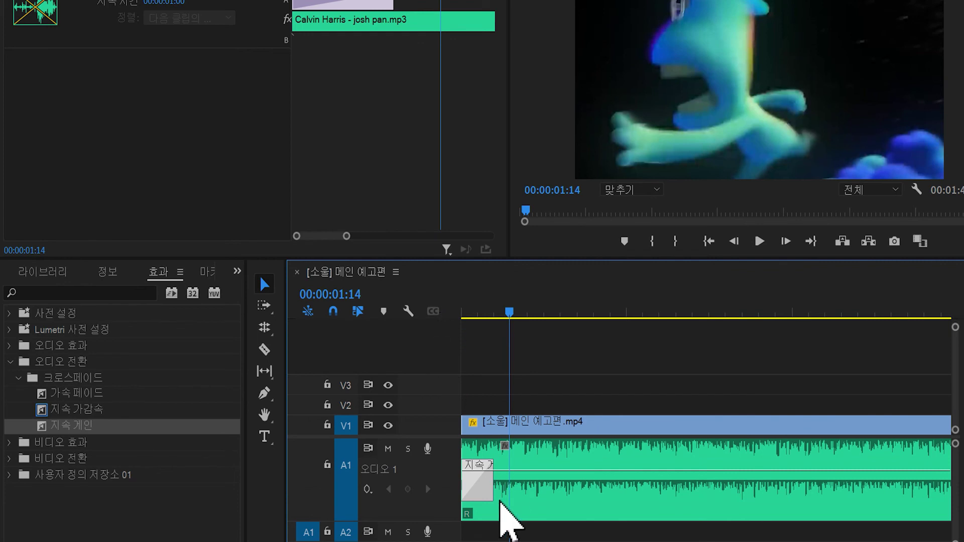
- Delete the 지속 게인 transition from the start of the first music clip
{"action": "left_click", "coordinate": [475, 486]}
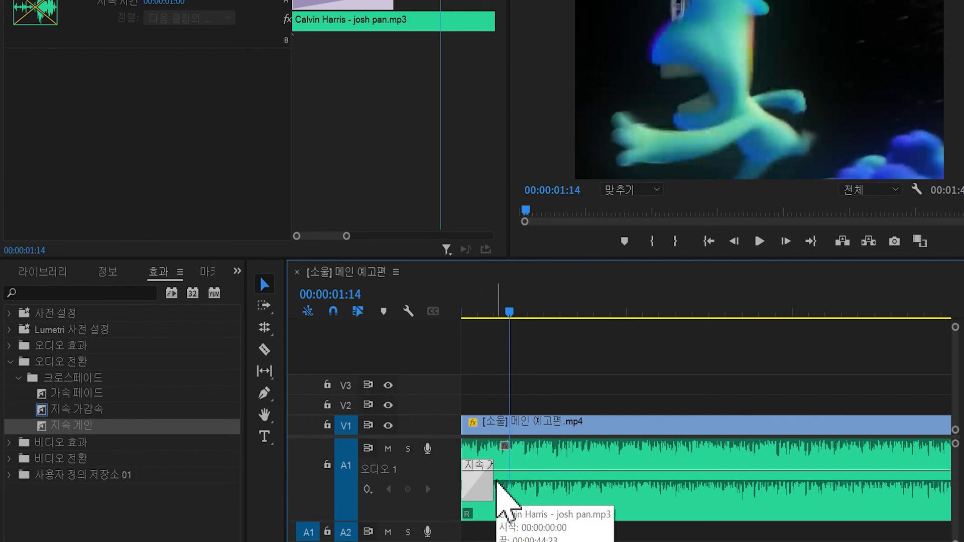
{"action": "left_click", "coordinate": [477, 486]}
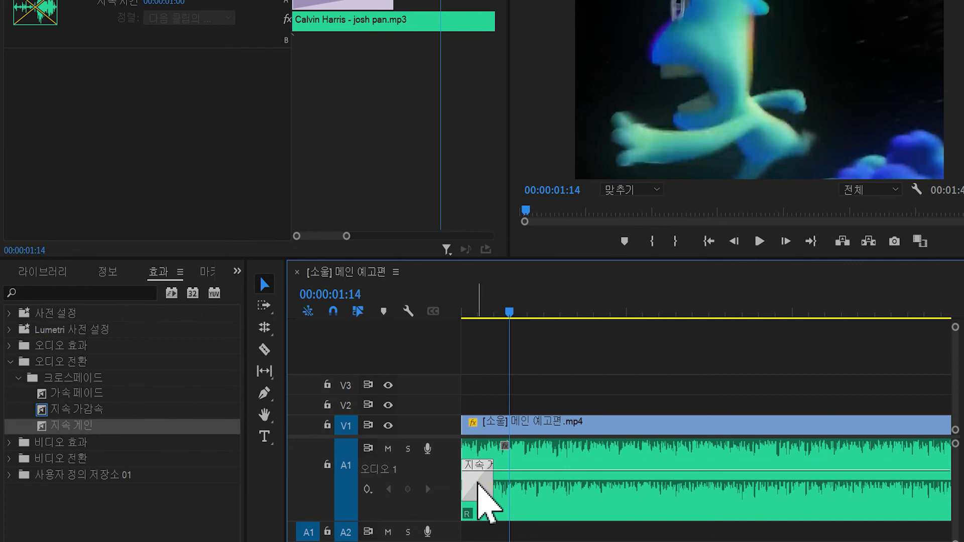
{"action": "key", "text": "Delete"}
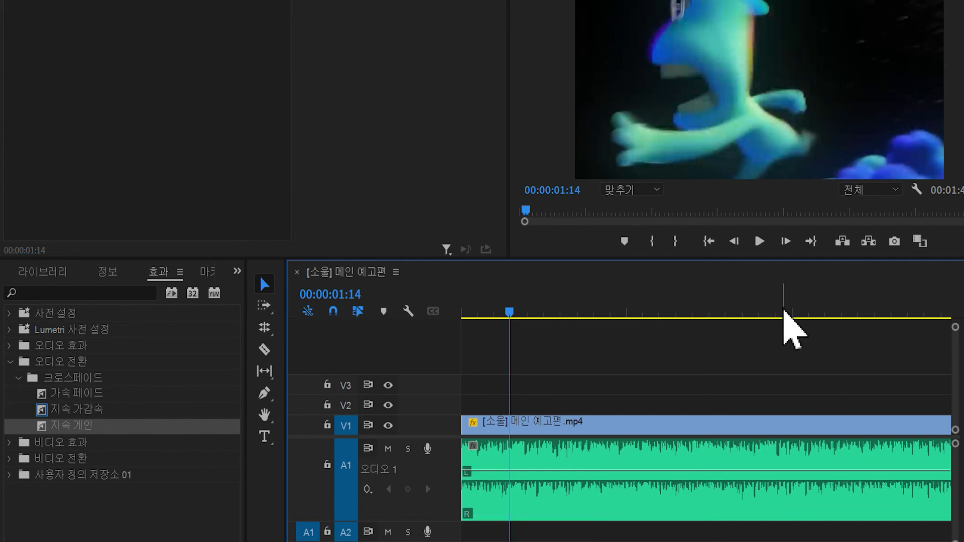
- Remove the existing transition at the cut between the two music clips and play back across it from 00:00:43:13
{"action": "left_click", "coordinate": [782, 312]}
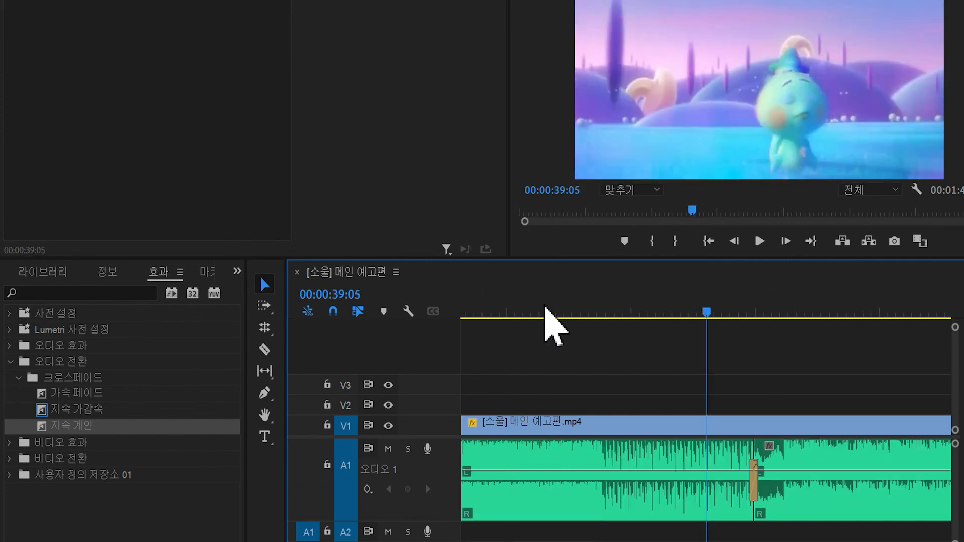
{"action": "scroll", "coordinate": [545, 314], "scroll_direction": "down", "scroll_amount": 3}
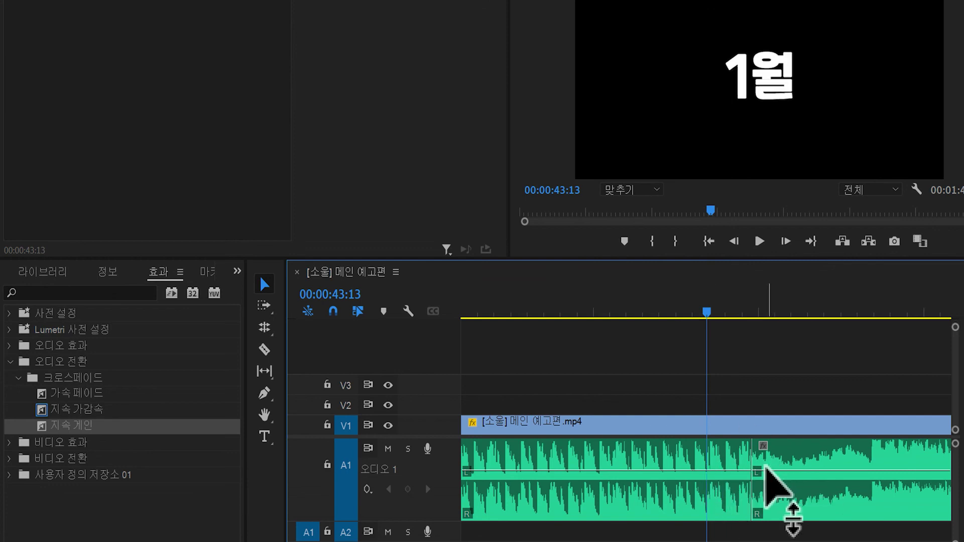
{"action": "key", "text": "space"}
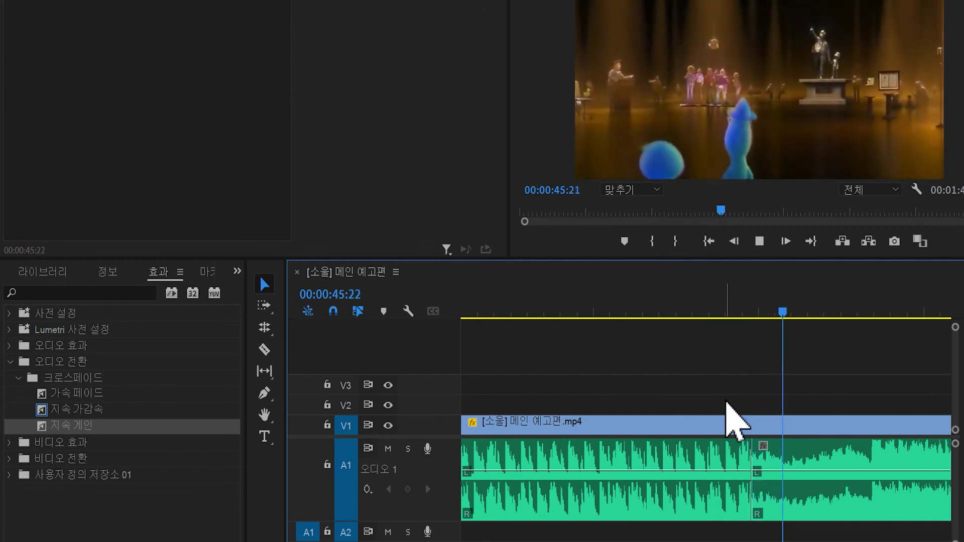
{"action": "key", "text": "space"}
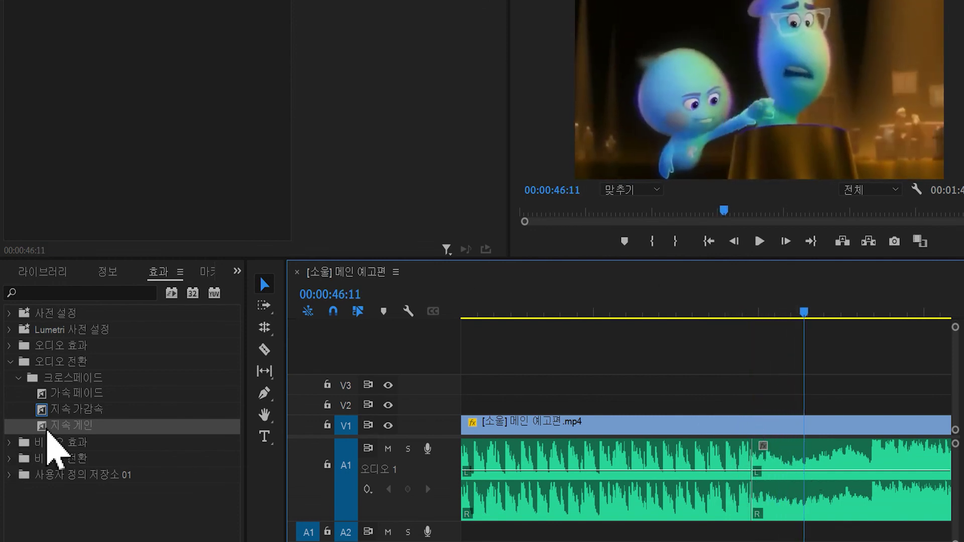
- Add a 1-second 지속 게인 crossfade centred on the cut between the two music clips and play back across it
{"action": "left_click_drag", "start_coordinate": [40, 431], "coordinate": [756, 480]}
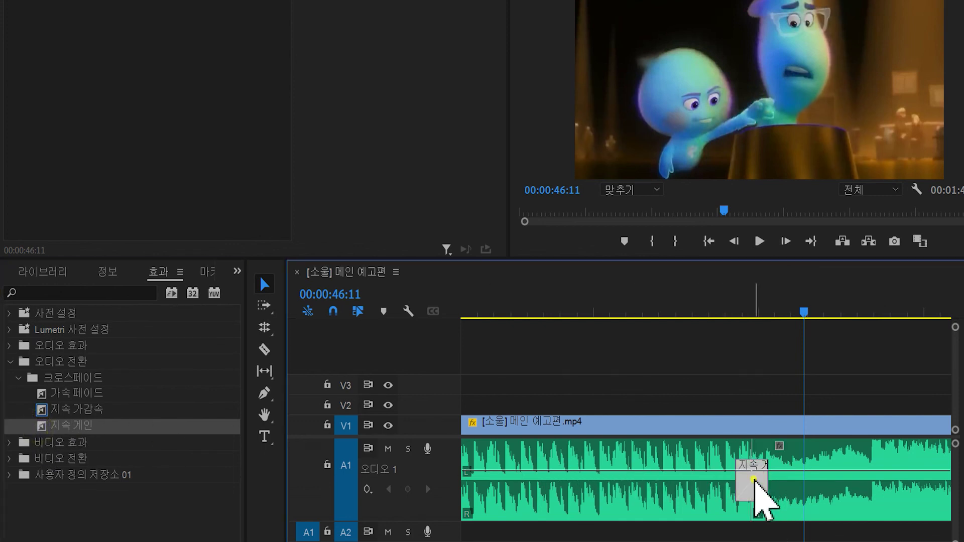
{"action": "double_click", "coordinate": [753, 481]}
{"action": "left_click", "coordinate": [703, 218]}
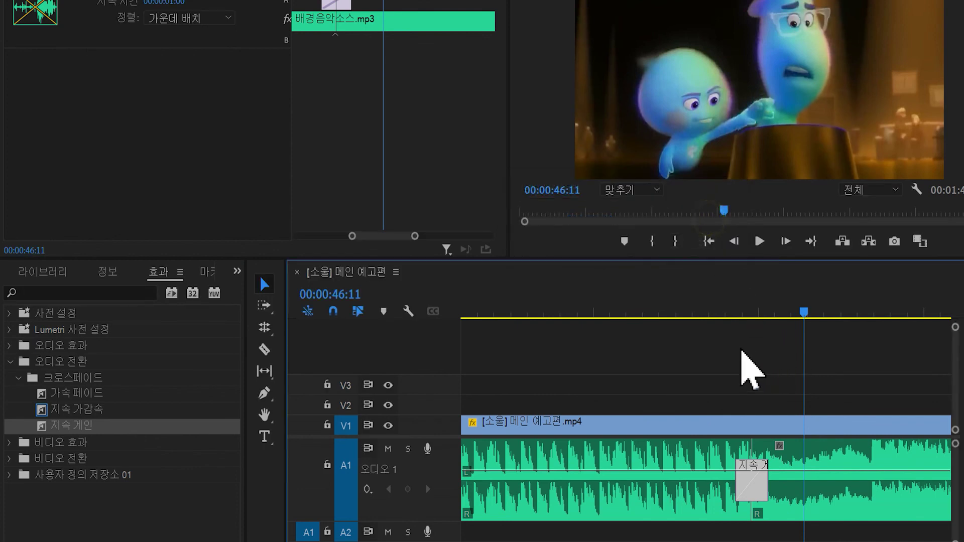
{"action": "left_click_drag", "start_coordinate": [712, 310], "coordinate": [714, 309]}
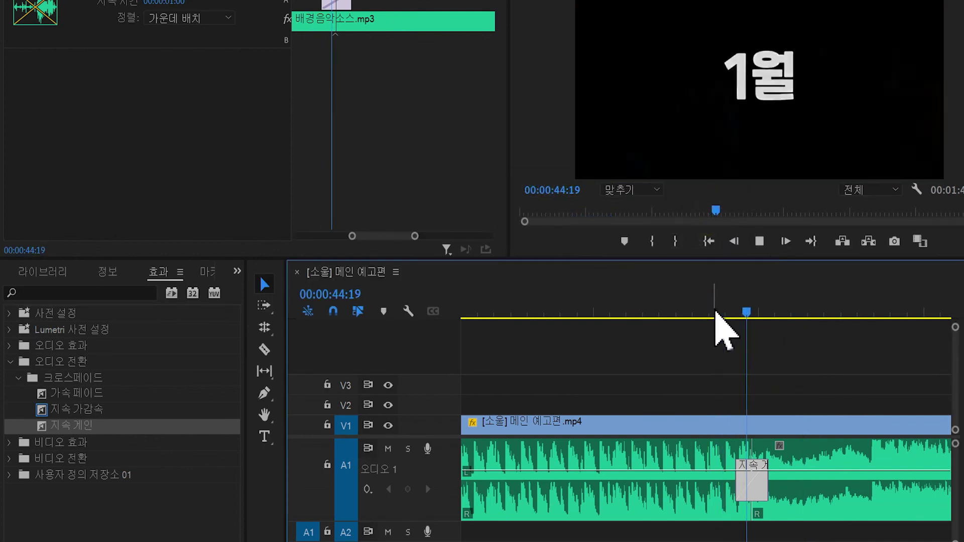
{"action": "key", "text": "space"}
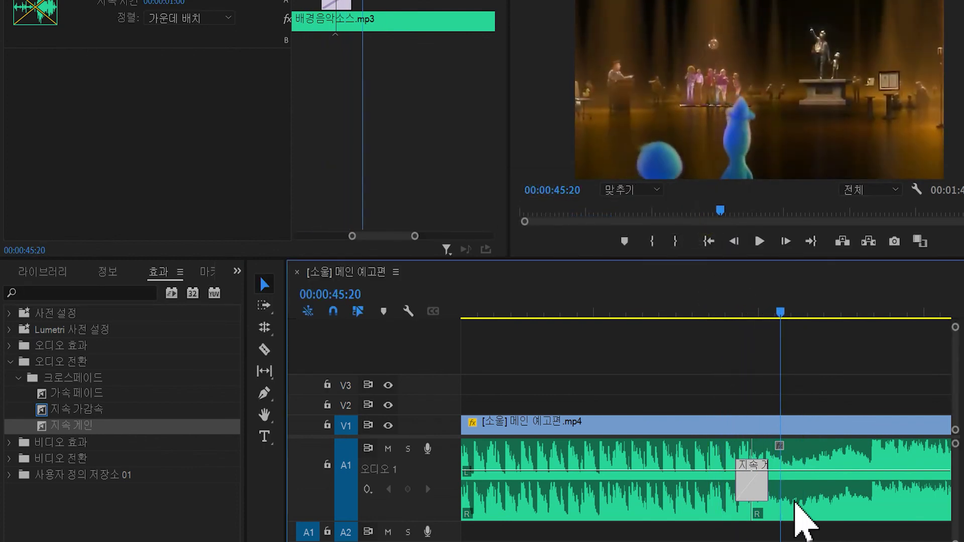
- Set the duration of the crossfade between the two music clips to 3 seconds and play back across the cut
{"action": "double_click", "coordinate": [752, 486]}
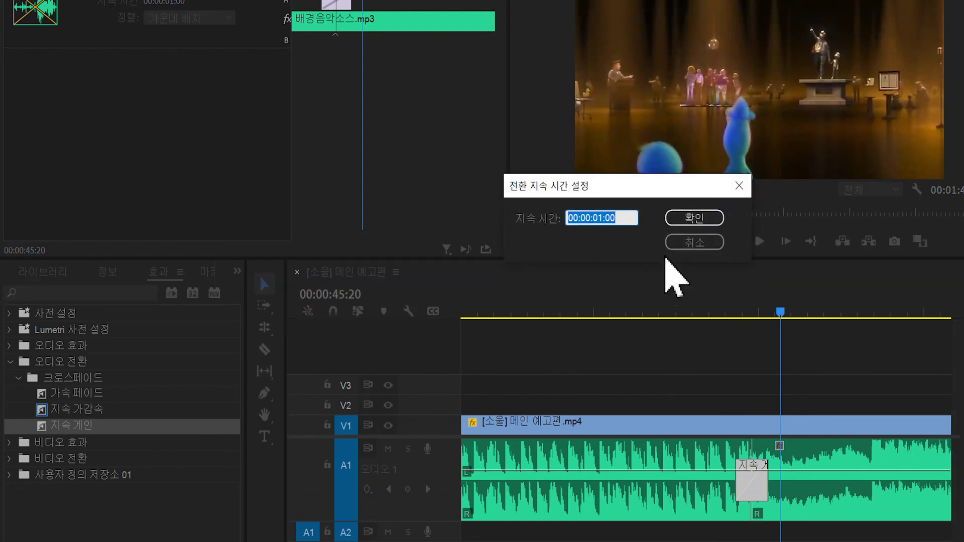
{"action": "type", "text": "3."}
{"action": "key", "text": "Return"}
{"action": "left_click", "coordinate": [680, 314]}
{"action": "key", "text": "space"}
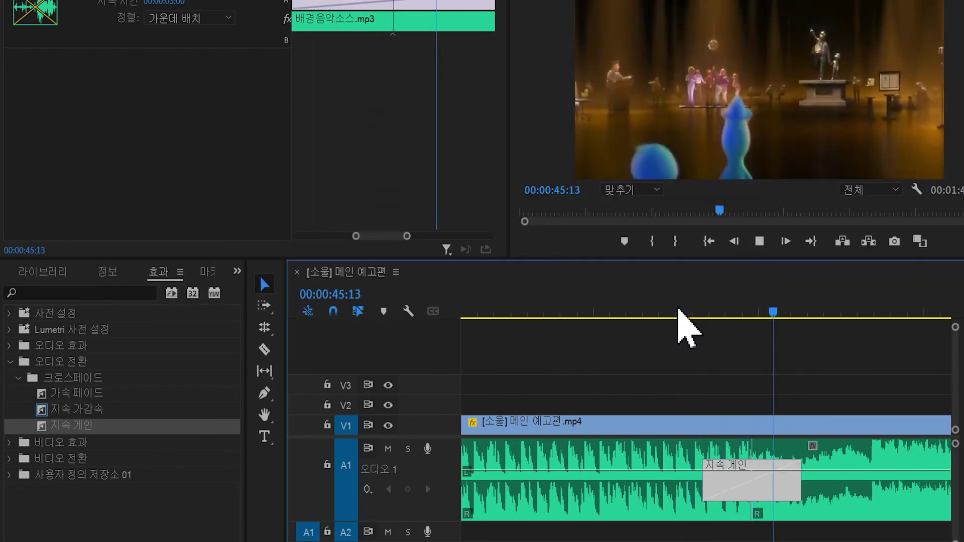
{"action": "key", "text": "space"}
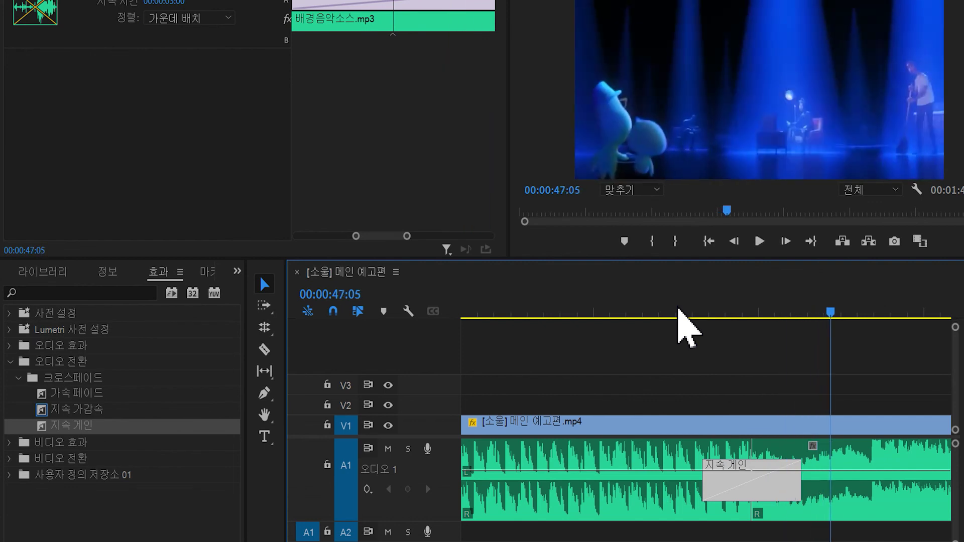